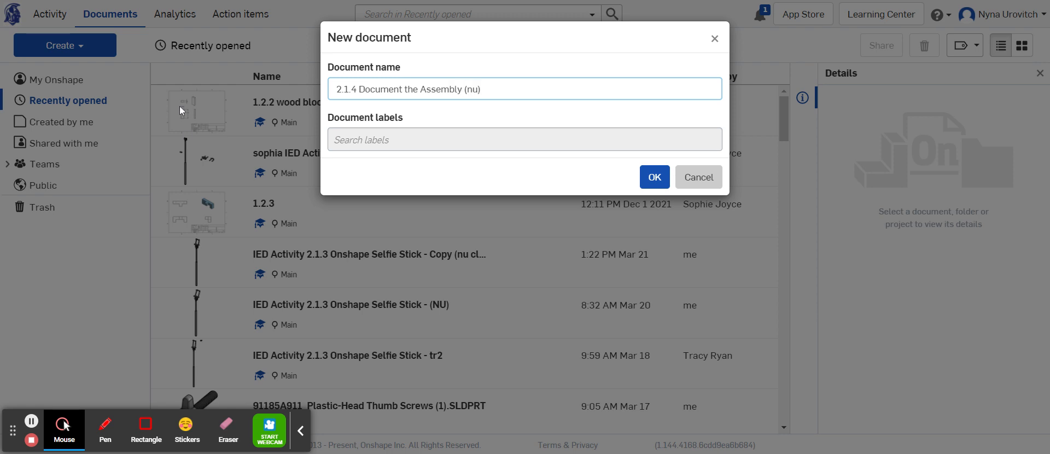
- Create the document "2.1.4 Document the Assembly (nu)" and open a sketch on the Front plane, viewed from the front
{"action": "left_click", "coordinate": [656, 177]}
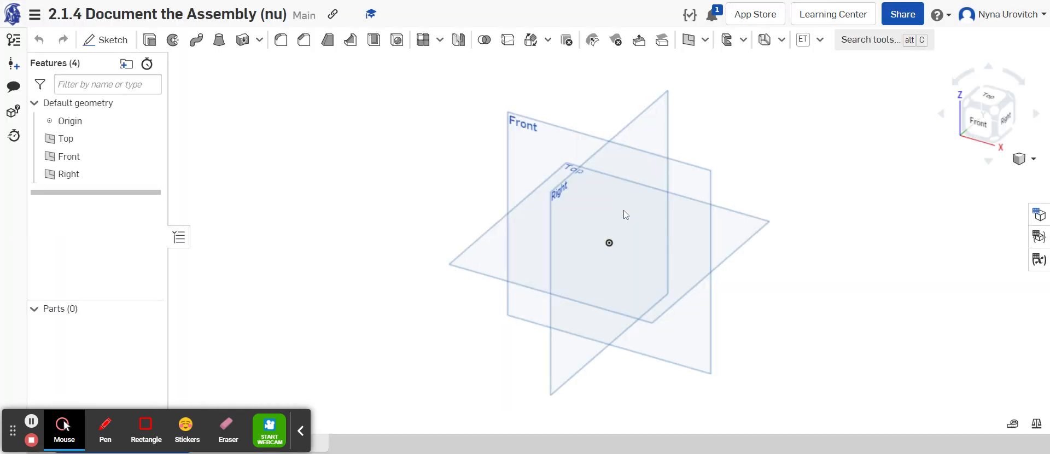
{"action": "left_click", "coordinate": [565, 145]}
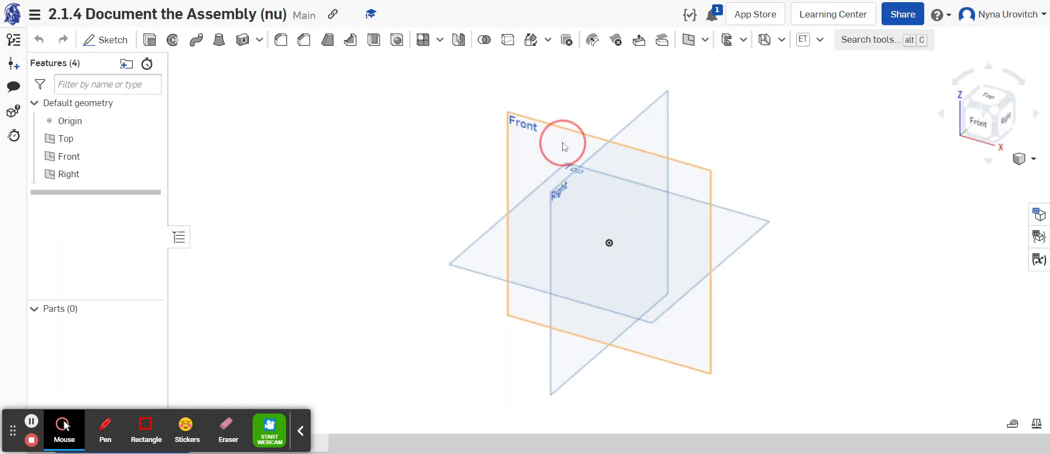
{"action": "left_click", "coordinate": [979, 130]}
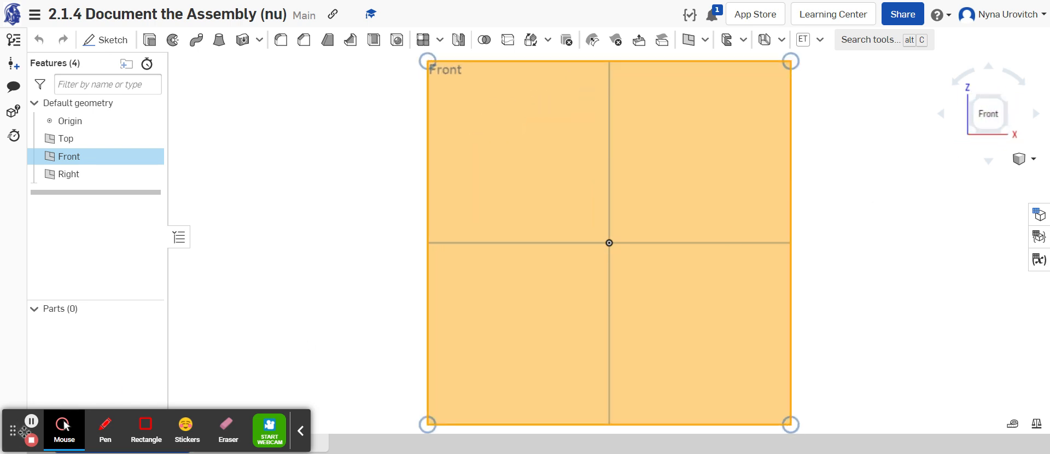
{"action": "left_click_drag", "start_coordinate": [18, 437], "coordinate": [33, 374]}
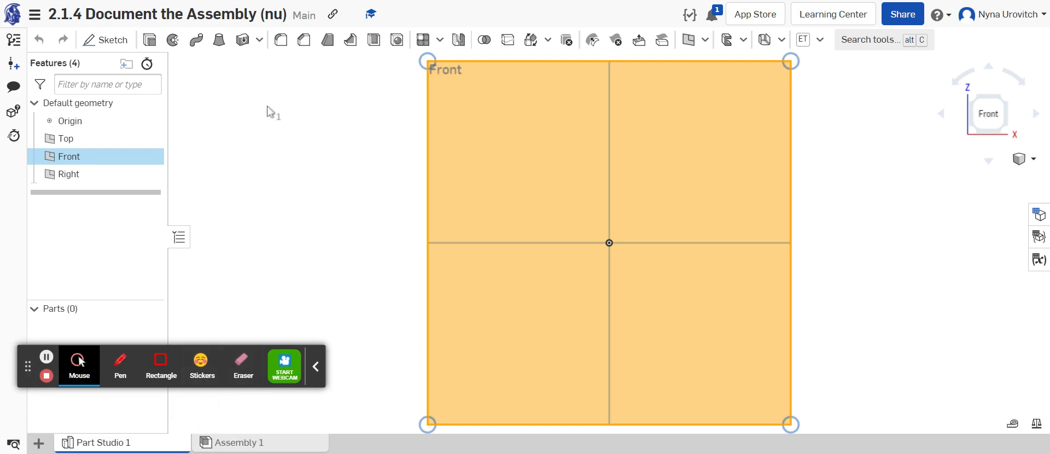
{"action": "left_click", "coordinate": [110, 40]}
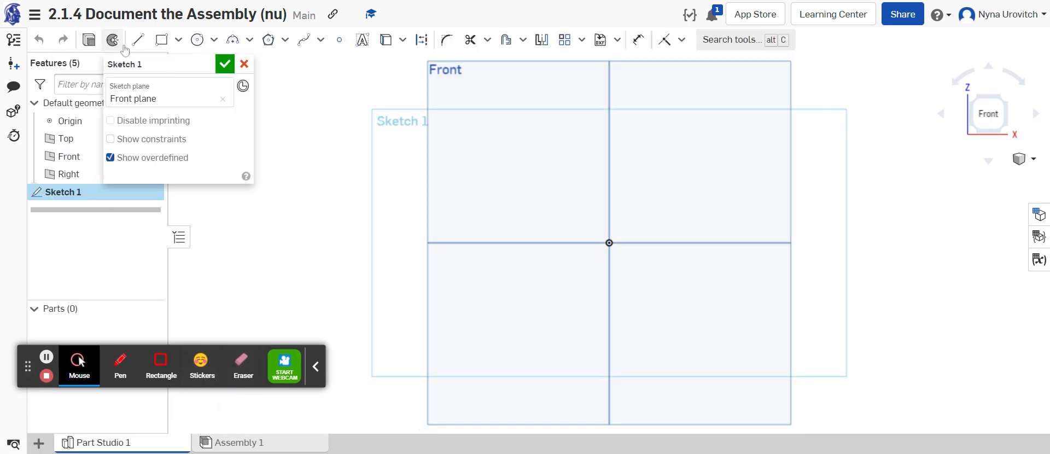
- Sketch a closed right triangle with its corner at the origin, about 1.88 in tall and 1.51 in wide
{"action": "left_click", "coordinate": [143, 43]}
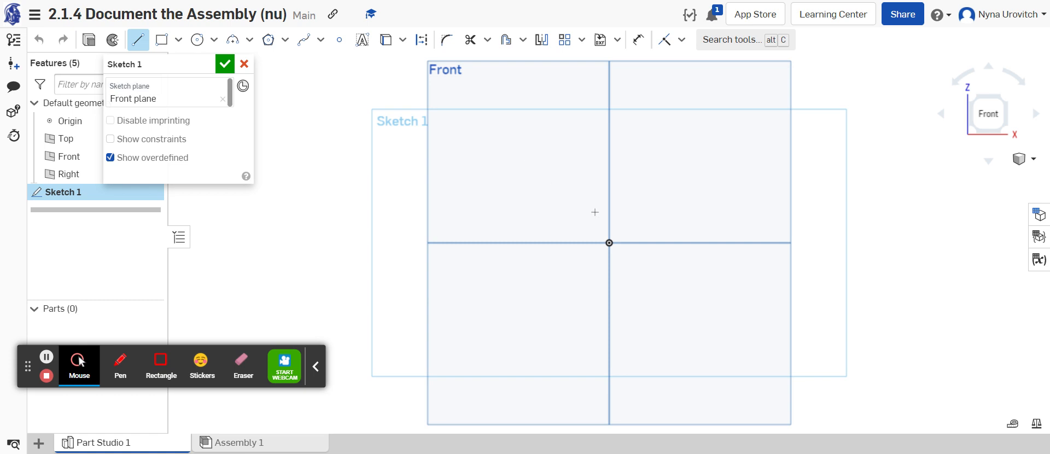
{"action": "left_click", "coordinate": [610, 242]}
{"action": "left_click", "coordinate": [609, 129]}
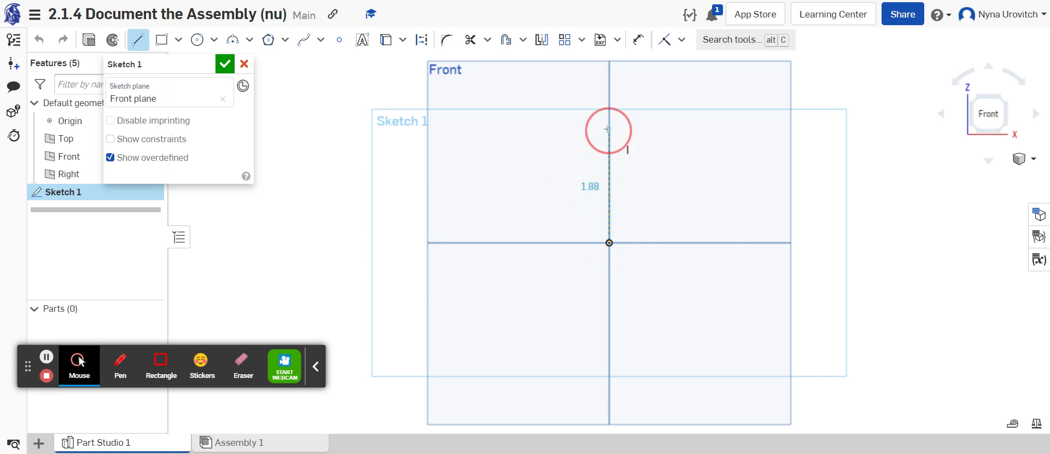
{"action": "left_click", "coordinate": [701, 242]}
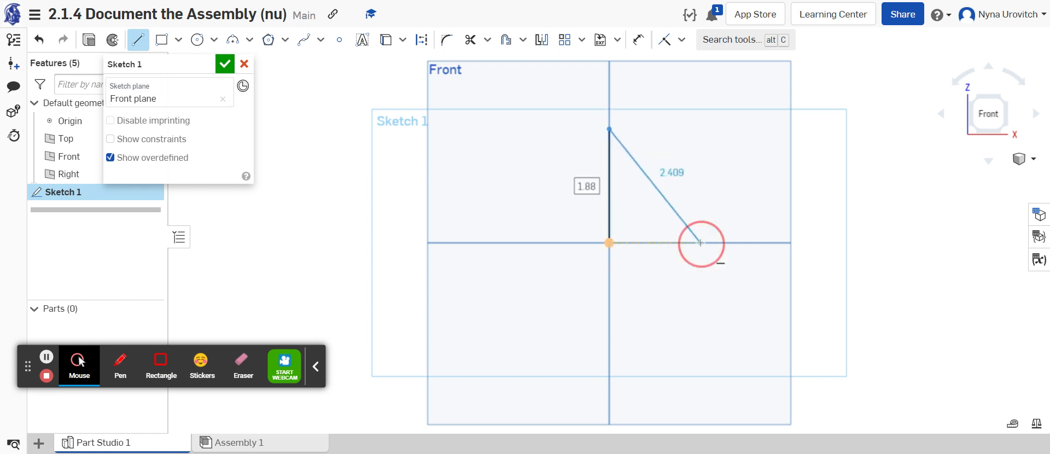
{"action": "left_click", "coordinate": [610, 243]}
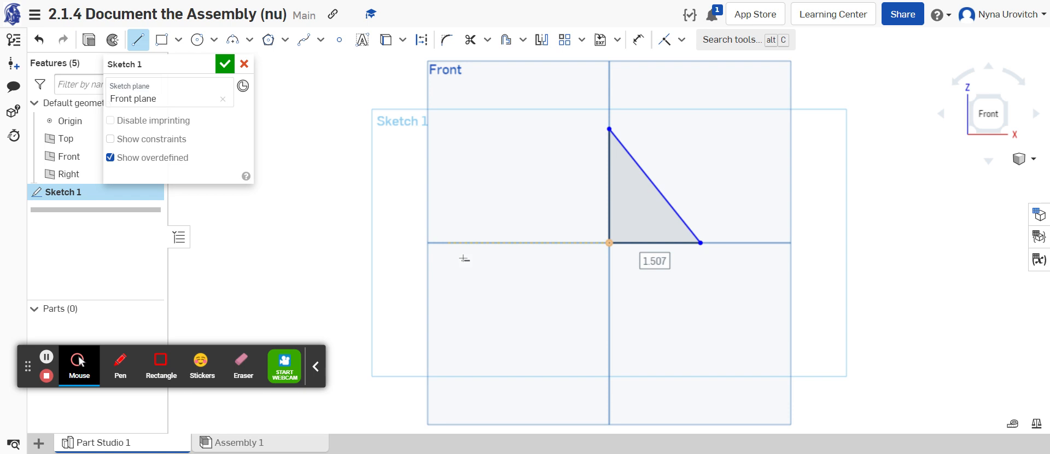
- Dimension the triangle's horizontal base to 1 in
{"action": "left_click", "coordinate": [640, 44]}
{"action": "left_click", "coordinate": [651, 243]}
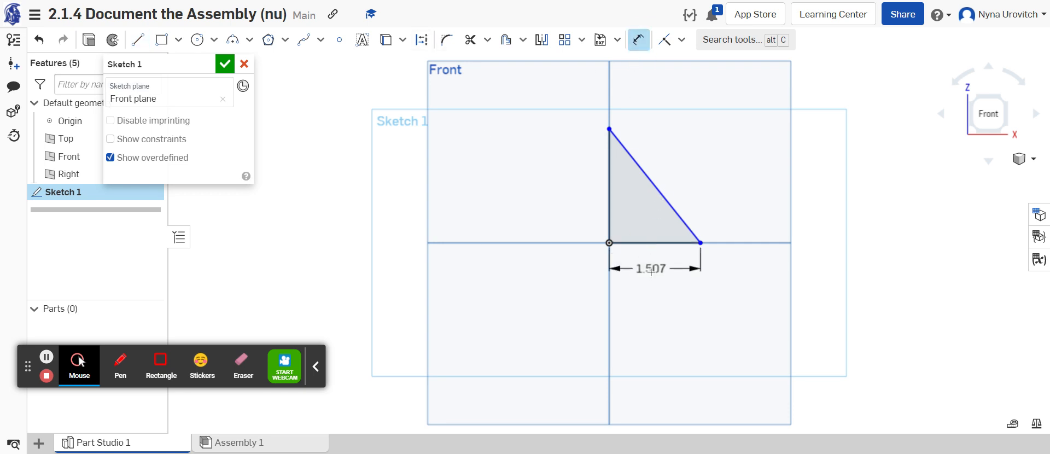
{"action": "left_click", "coordinate": [643, 277]}
{"action": "type", "text": "1"}
{"action": "key", "text": "Return"}
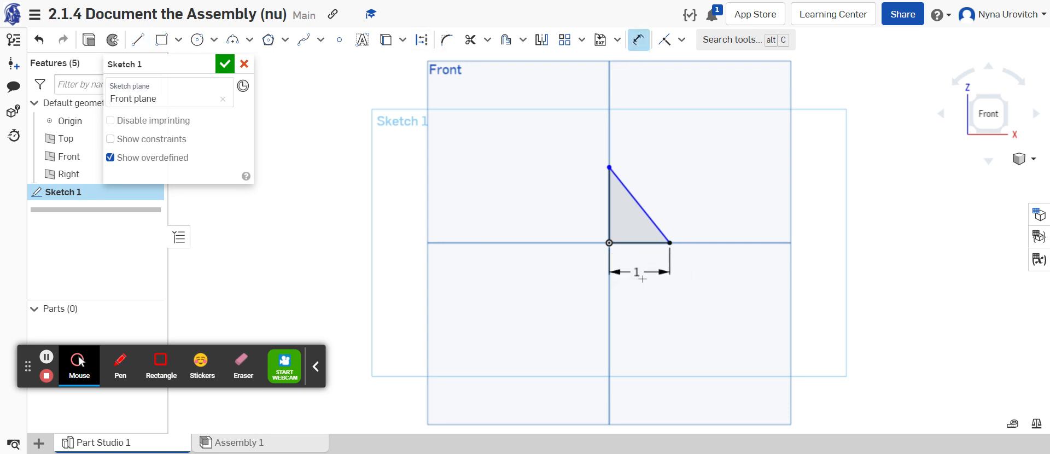
- Dimension the triangle's vertical side to 2.25 in and finish the sketch
{"action": "left_click", "coordinate": [610, 212]}
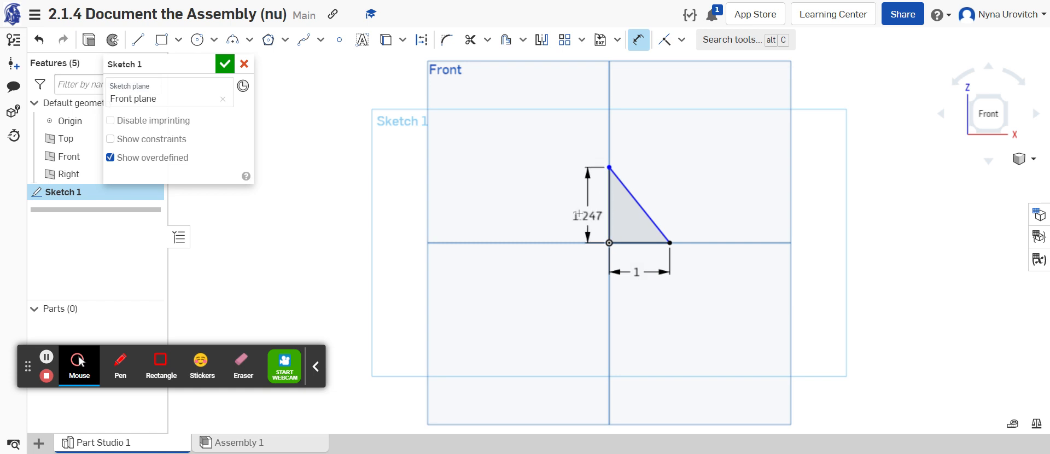
{"action": "left_click", "coordinate": [572, 211]}
{"action": "key", "text": "BackSpace"}
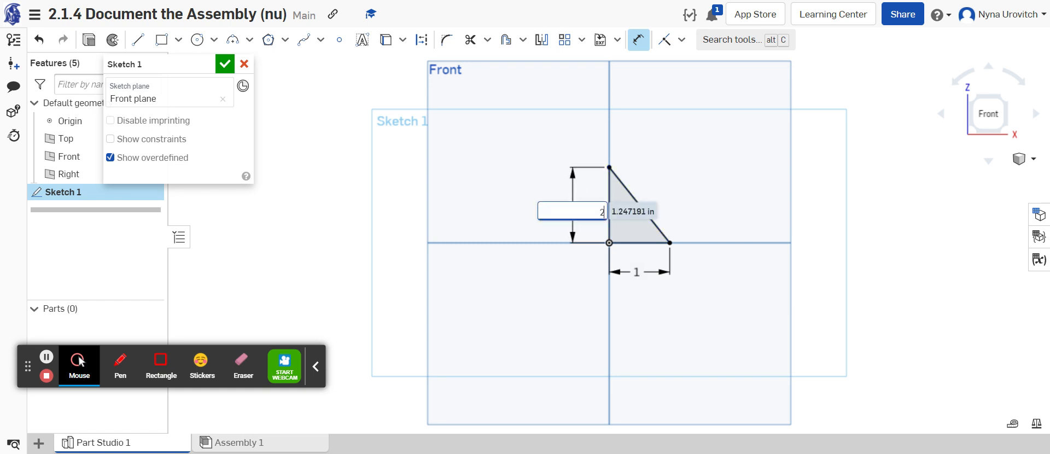
{"action": "type", "text": "2.25"}
{"action": "key", "text": "Return"}
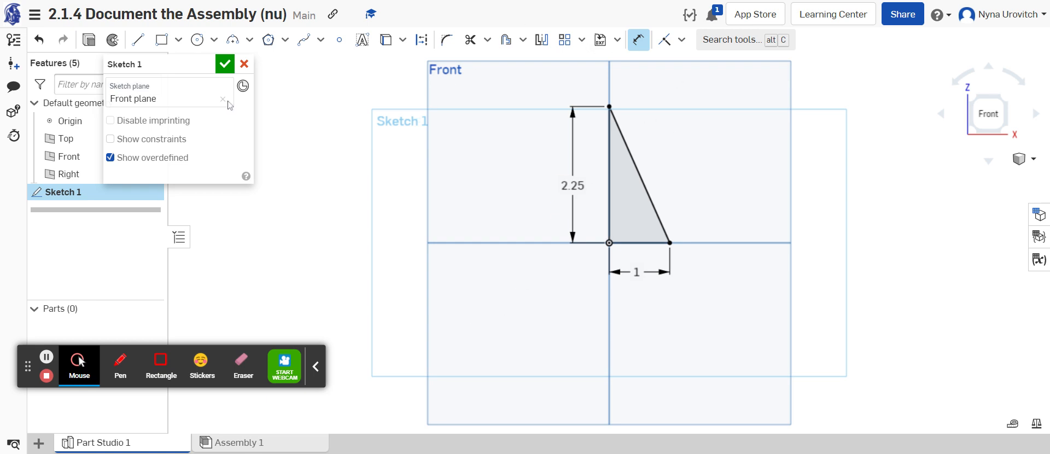
{"action": "left_click", "coordinate": [229, 70]}
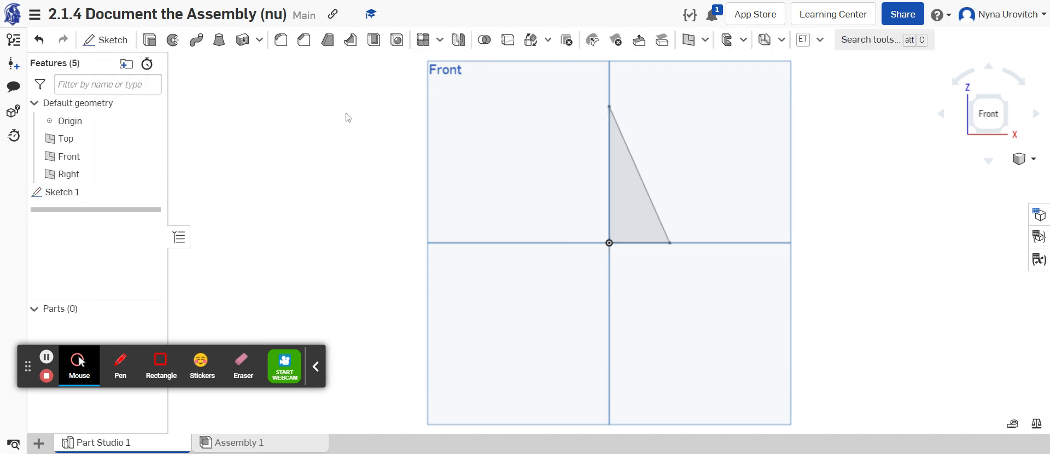
- Extrude the triangle as a new solid with a blind depth of 1 in and show it in isometric view
{"action": "left_click", "coordinate": [631, 218]}
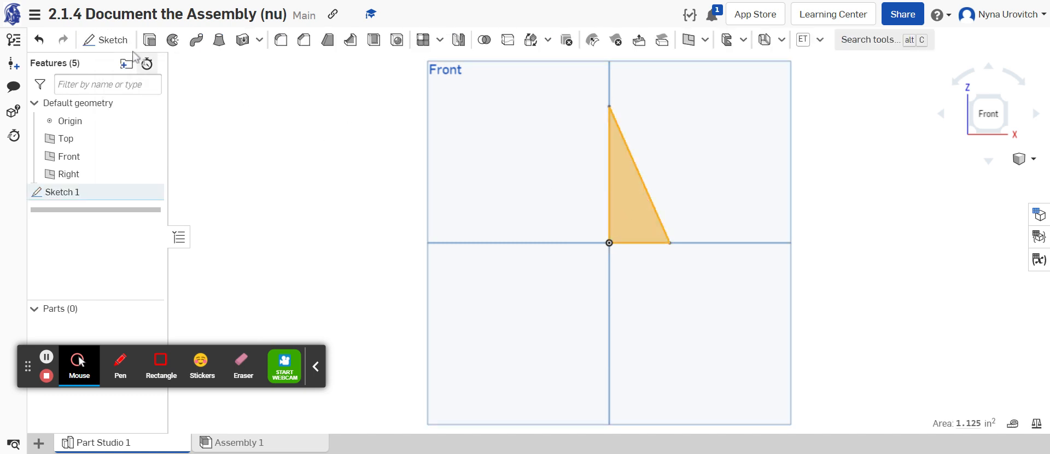
{"action": "left_click", "coordinate": [149, 40]}
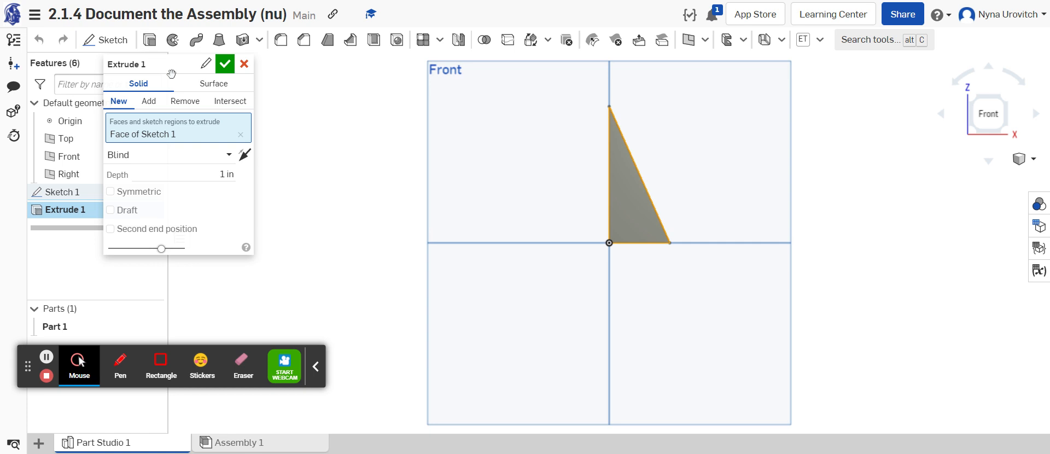
{"action": "left_click", "coordinate": [225, 64]}
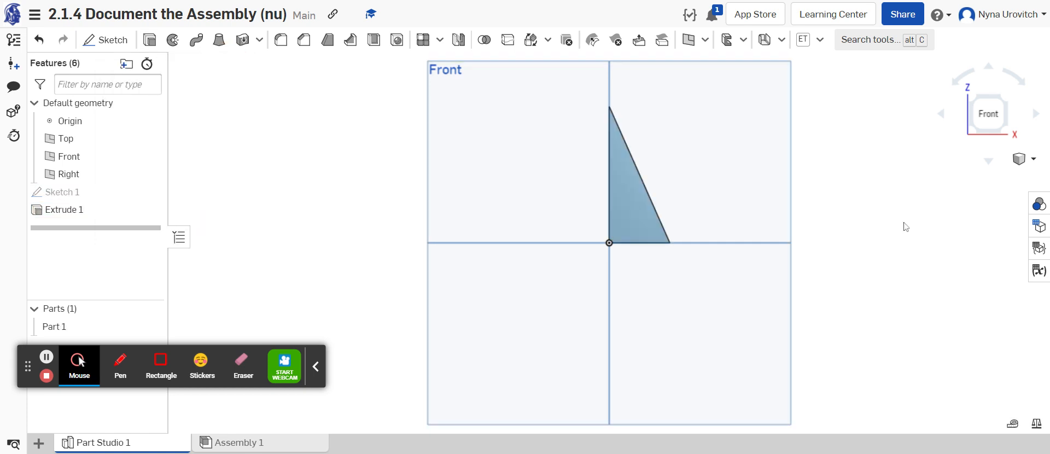
{"action": "left_click", "coordinate": [1030, 166]}
{"action": "left_click", "coordinate": [985, 220]}
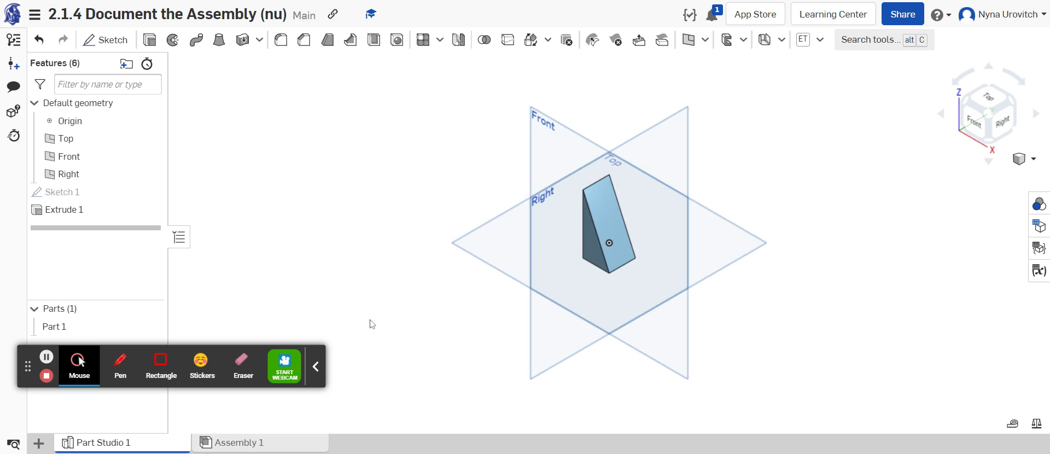
- Rename Part Studio 1 as "Wedge (Triangle)"
{"action": "right_click", "coordinate": [133, 445]}
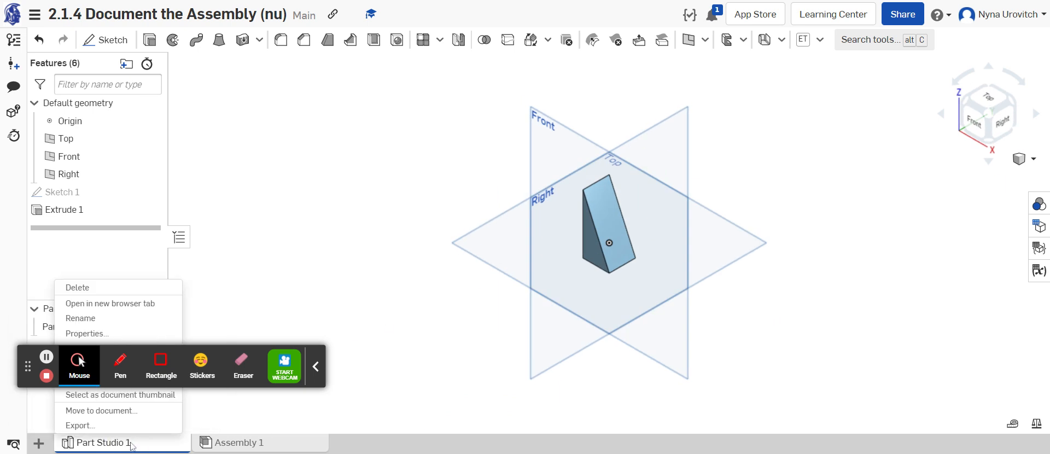
{"action": "left_click", "coordinate": [315, 371]}
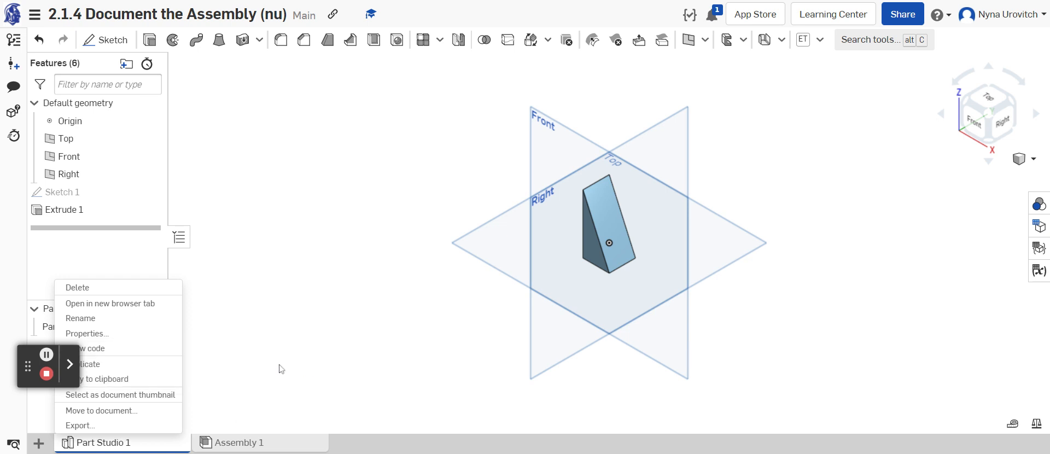
{"action": "left_click", "coordinate": [116, 320]}
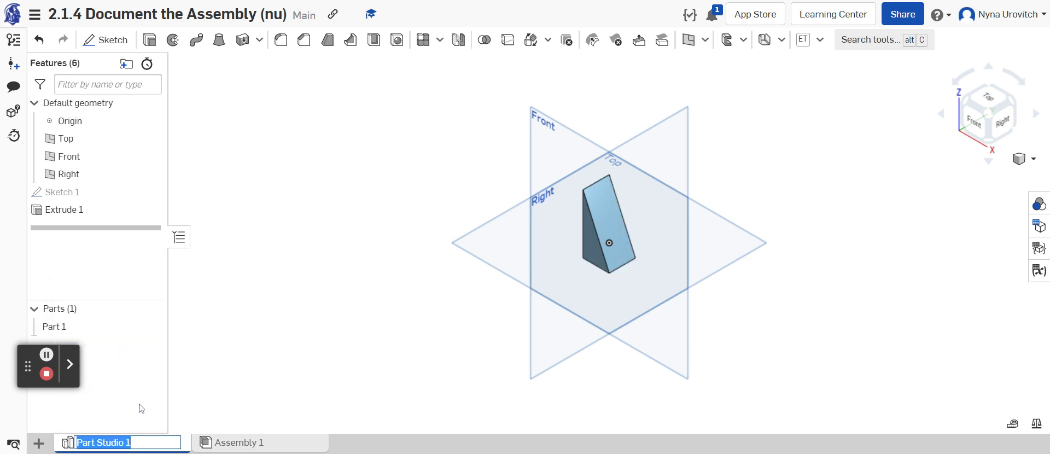
{"action": "key", "text": "BackSpace"}
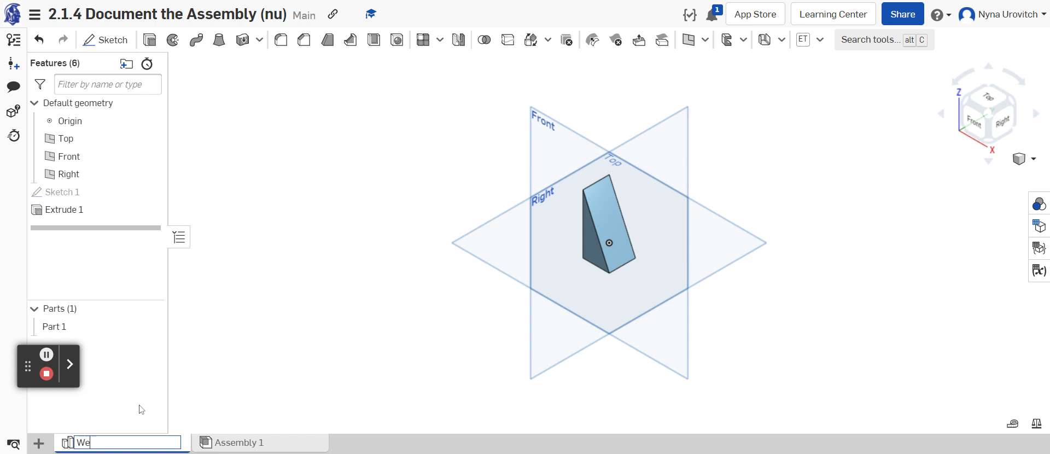
{"action": "left_click", "coordinate": [140, 405]}
{"action": "left_click", "coordinate": [96, 445]}
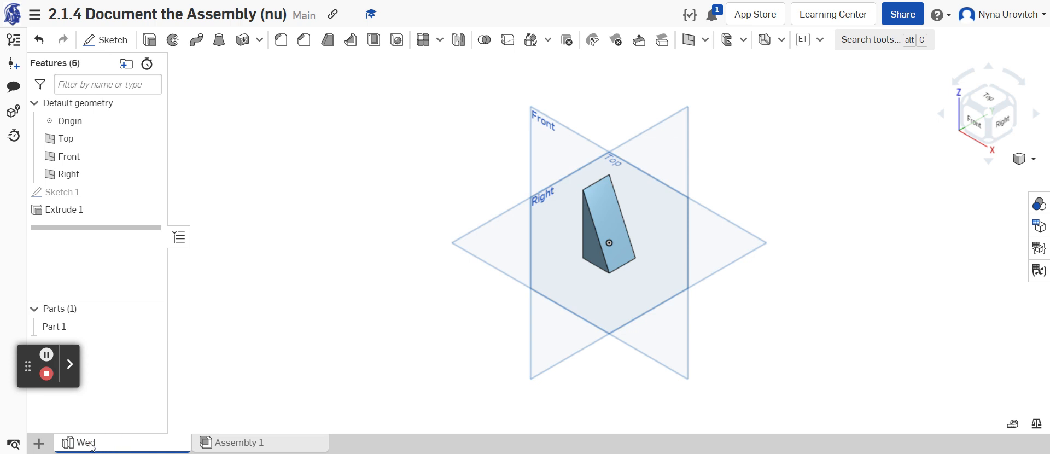
{"action": "right_click", "coordinate": [88, 445]}
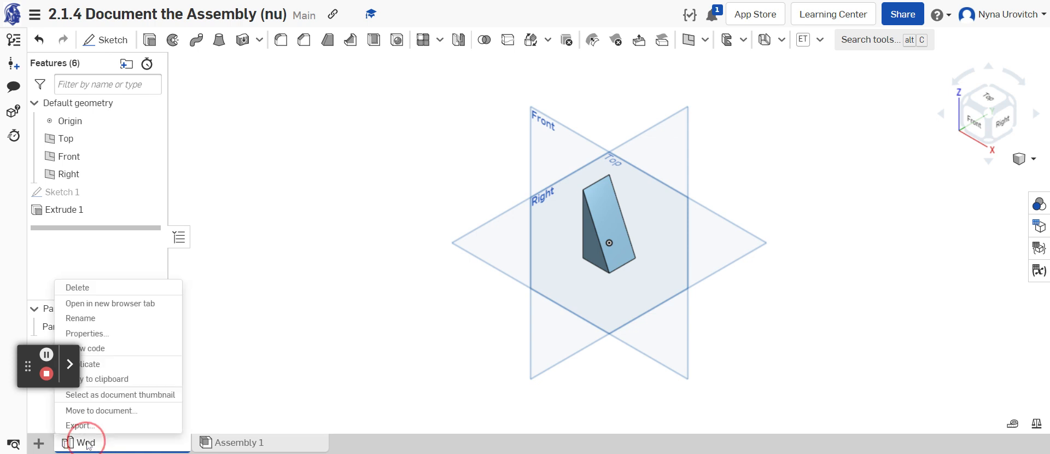
{"action": "left_click", "coordinate": [82, 318]}
{"action": "left_click", "coordinate": [115, 440]}
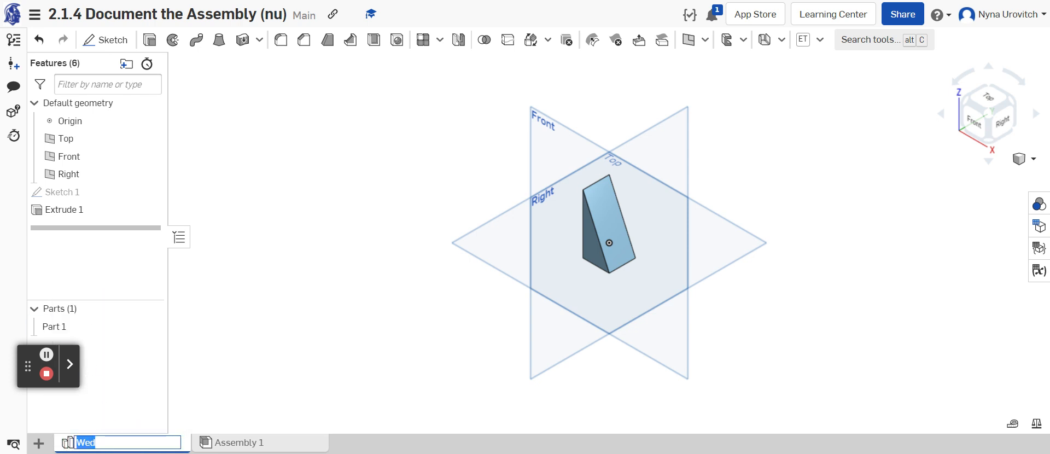
{"action": "left_click", "coordinate": [110, 446]}
{"action": "left_click", "coordinate": [96, 442]}
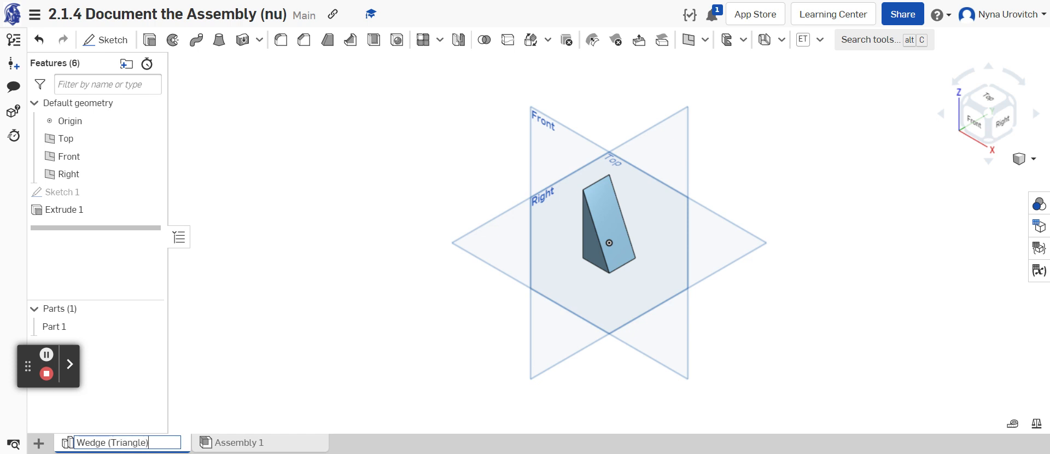
{"action": "left_click", "coordinate": [274, 363]}
- Add a second Part Studio to the document
{"action": "left_click", "coordinate": [38, 444]}
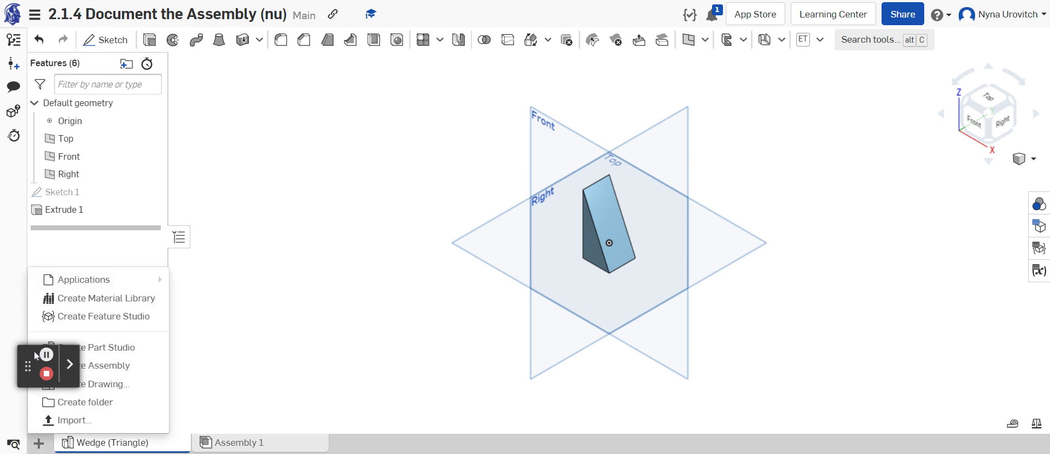
{"action": "mouse_move", "coordinate": [40, 363]}
{"action": "left_mouse_down"}
{"action": "mouse_move", "coordinate": [40, 320]}
{"action": "mouse_move", "coordinate": [122, 121]}
{"action": "mouse_move", "coordinate": [210, 77]}
{"action": "mouse_move", "coordinate": [217, 94]}
{"action": "left_mouse_up"}
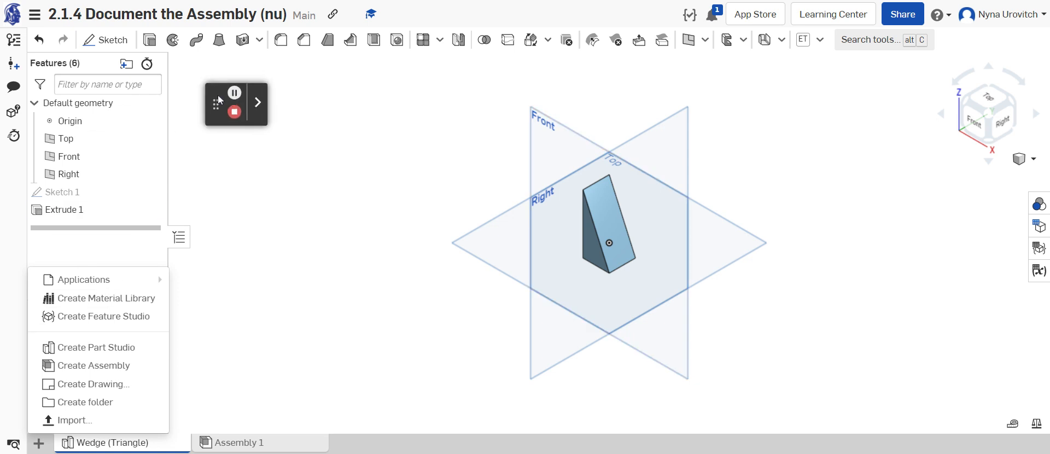
{"action": "left_click", "coordinate": [37, 443]}
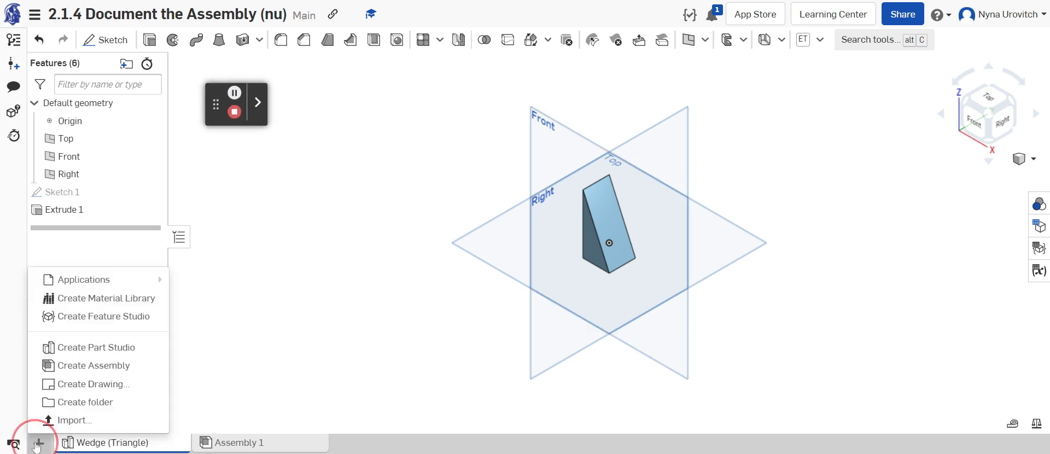
{"action": "left_click", "coordinate": [82, 348]}
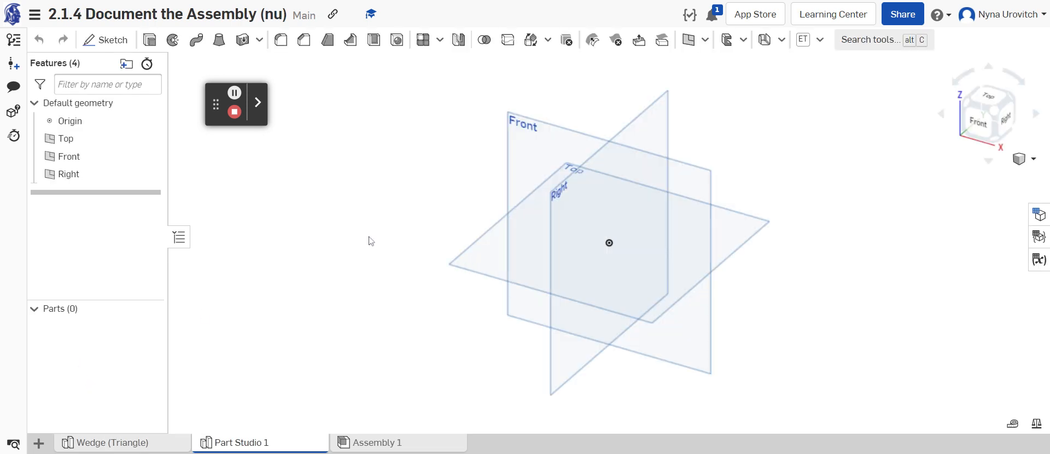
- Sketch a corner rectangle about 1.37 in wide and 2.12 in high on the Front plane, starting at the origin
{"action": "left_click", "coordinate": [547, 163]}
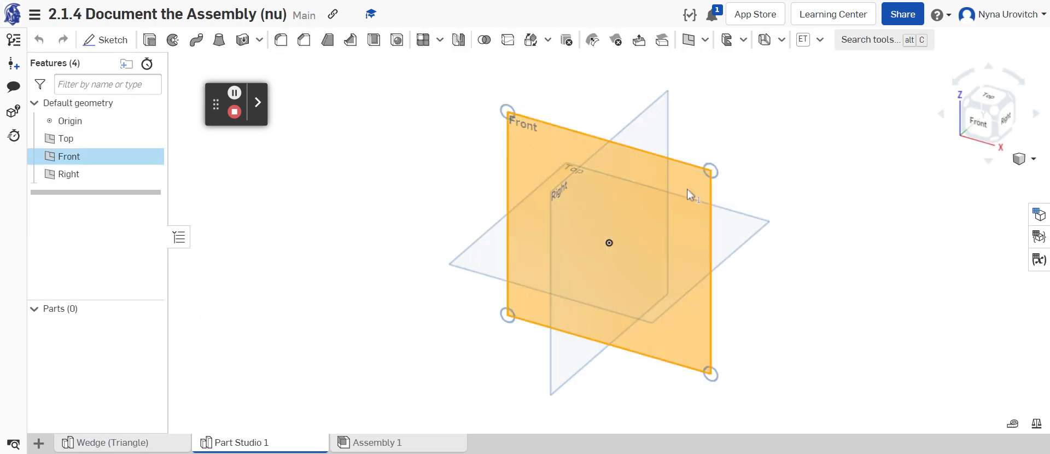
{"action": "left_click", "coordinate": [978, 121]}
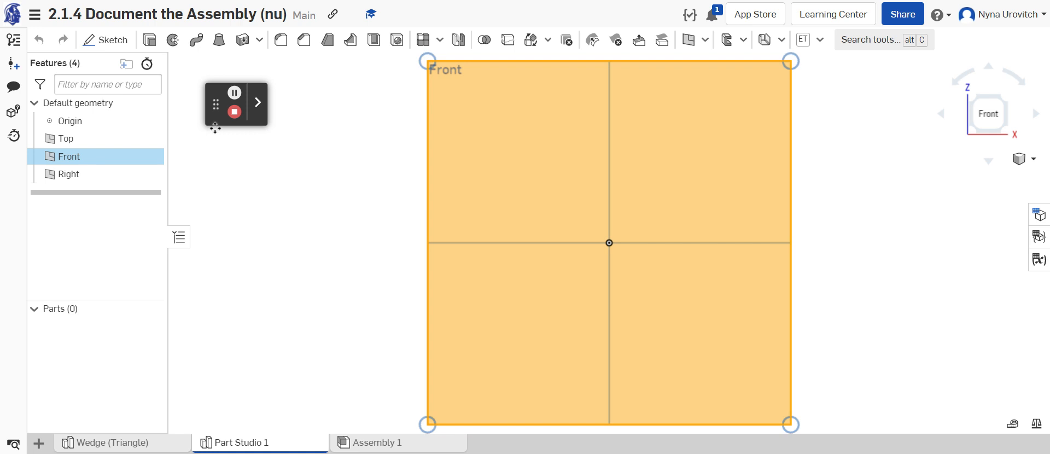
{"action": "left_click", "coordinate": [98, 40]}
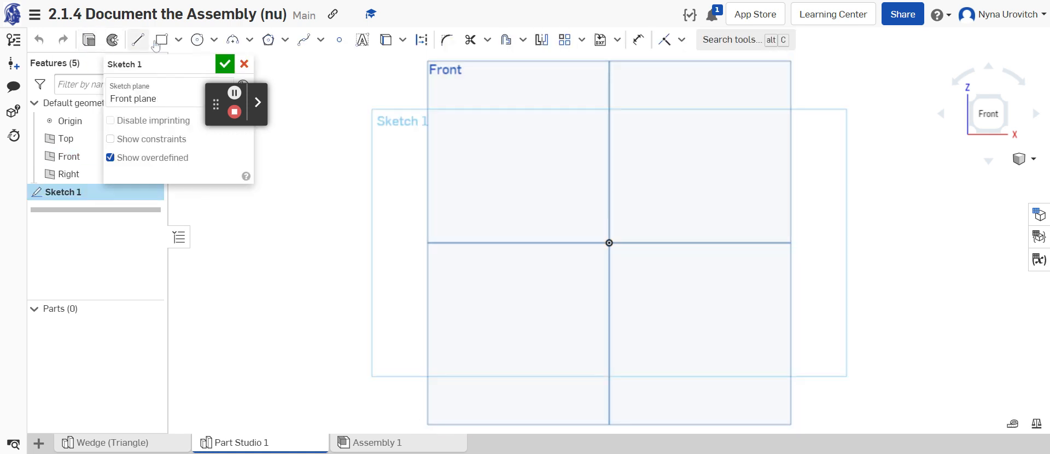
{"action": "left_click", "coordinate": [162, 40]}
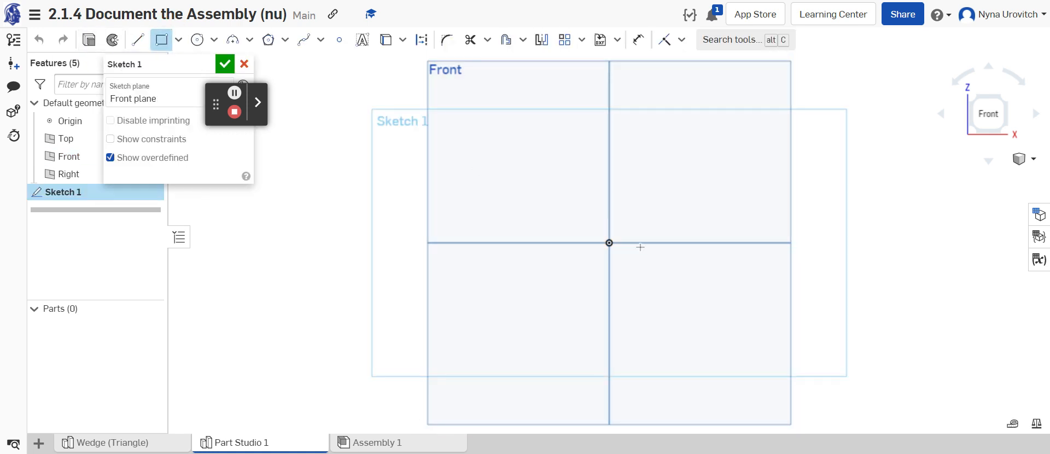
{"action": "left_click", "coordinate": [609, 243]}
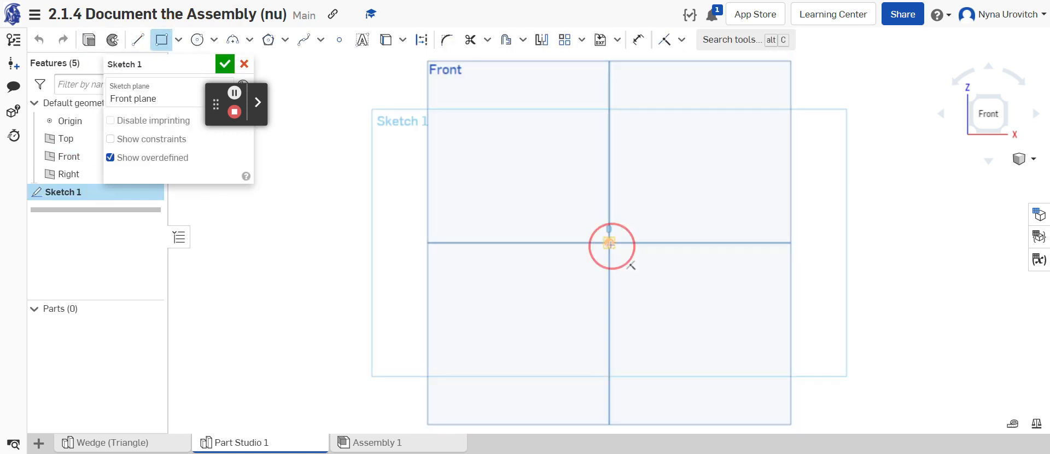
{"action": "left_click", "coordinate": [692, 115]}
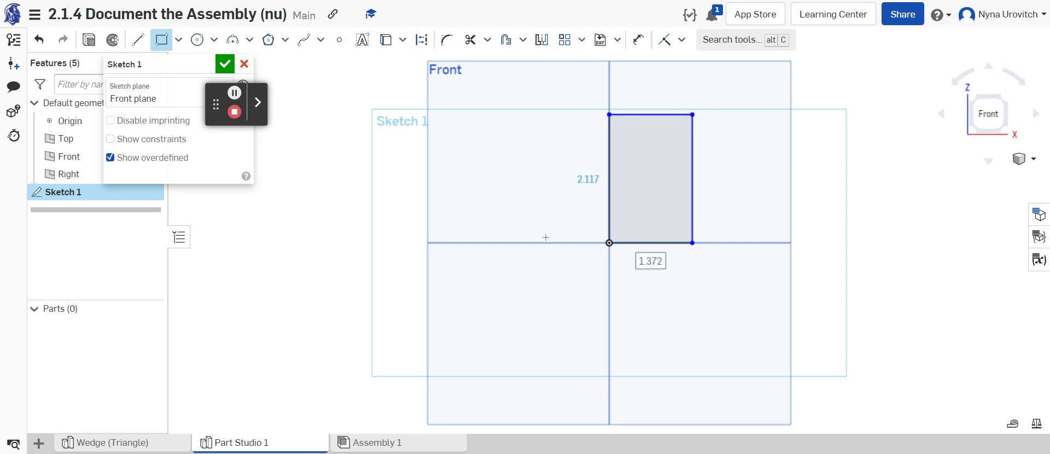
- Dimension the rectangle's top edge to 1.25 in
{"action": "left_click", "coordinate": [639, 39]}
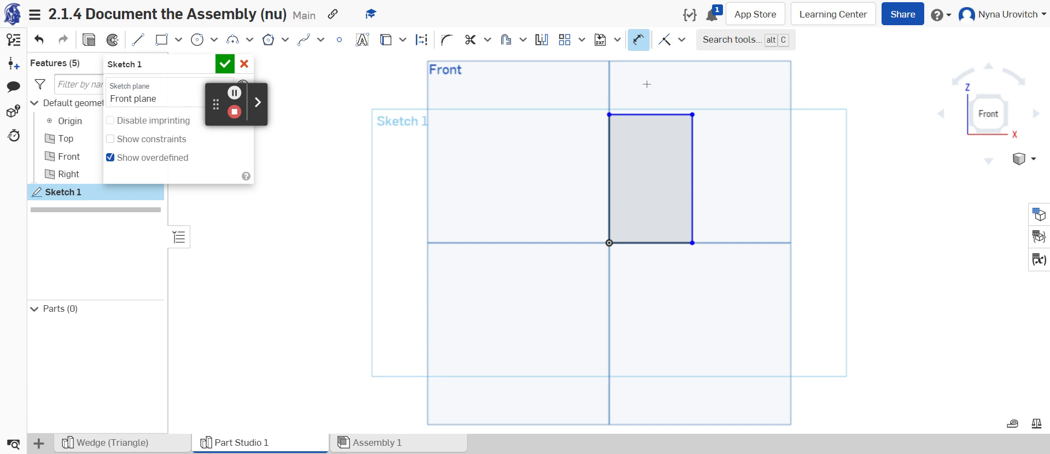
{"action": "left_click", "coordinate": [652, 115]}
{"action": "left_click", "coordinate": [651, 82]}
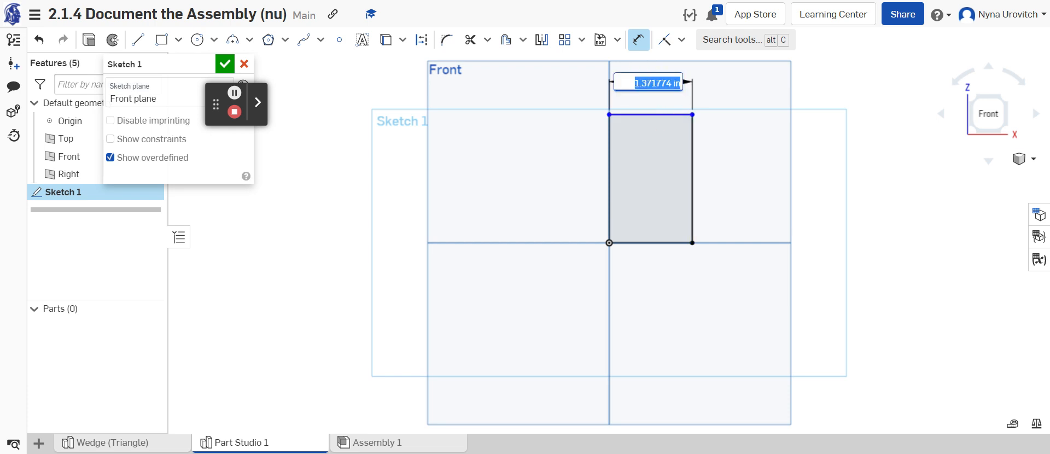
{"action": "key", "text": "BackSpace"}
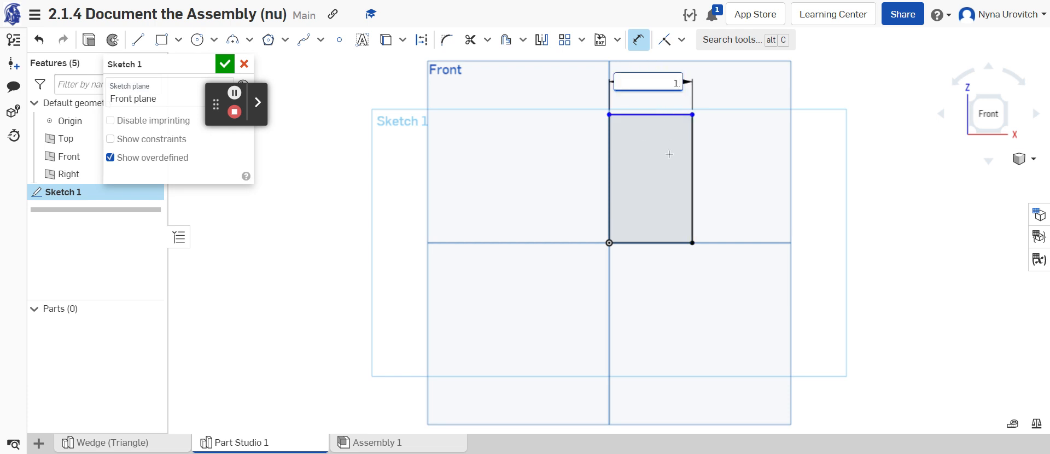
{"action": "key", "text": "Return"}
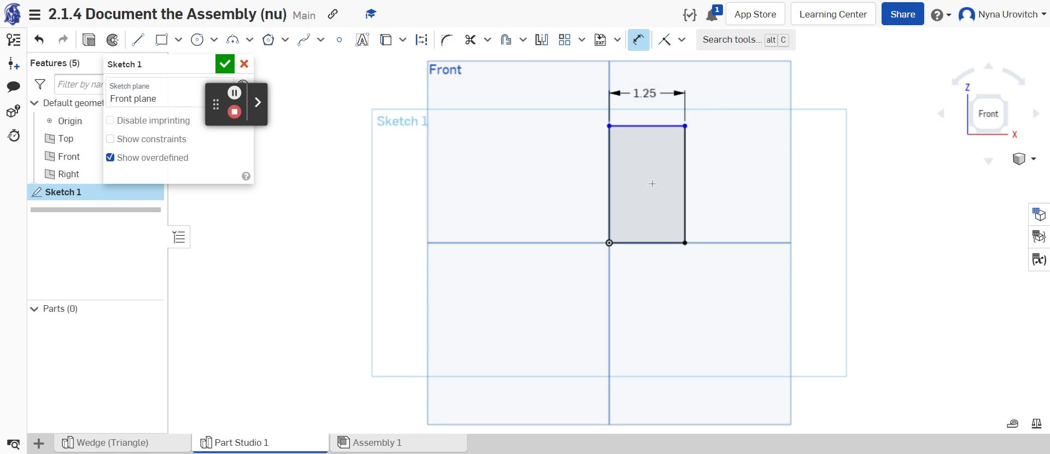
- Dimension the rectangle's vertical side to 3.5 in
{"action": "left_click", "coordinate": [687, 187]}
{"action": "left_click", "coordinate": [741, 194]}
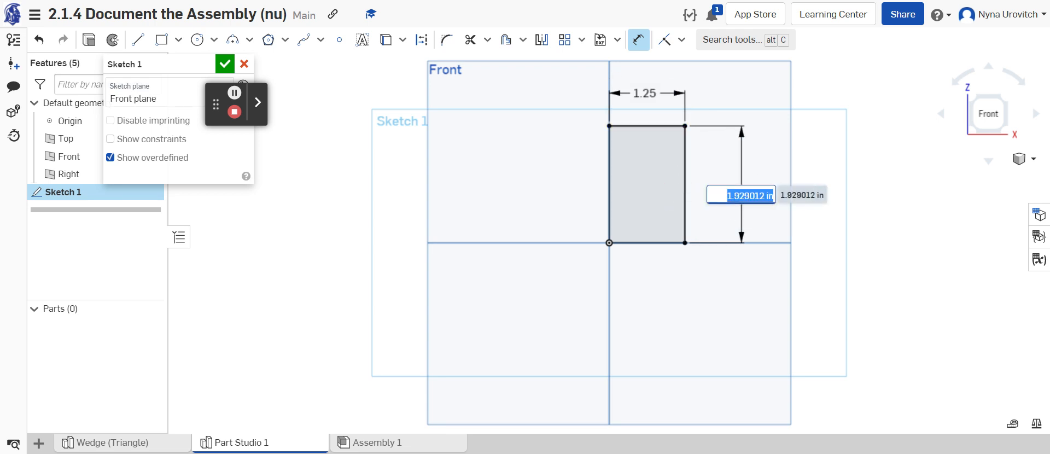
{"action": "key", "text": "BackSpace"}
{"action": "type", "text": "3.5"}
{"action": "key", "text": "Return"}
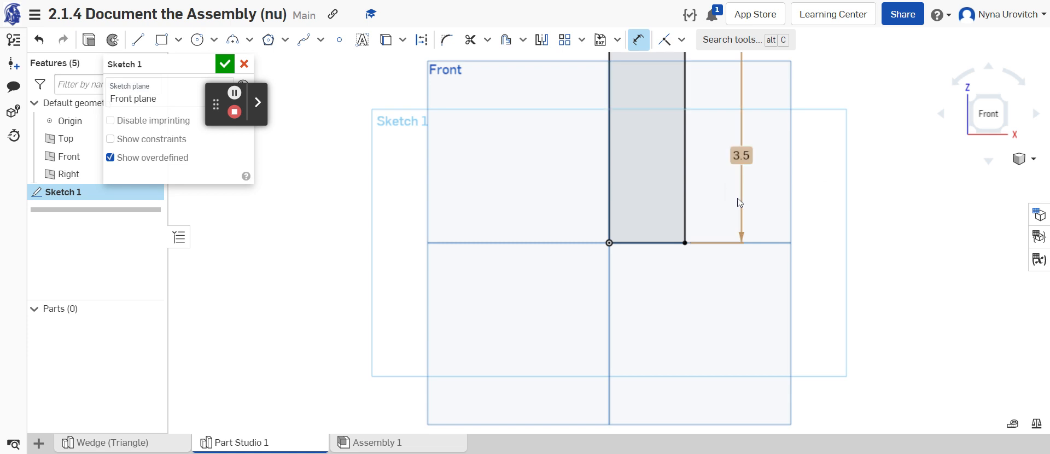
{"action": "scroll", "coordinate": [704, 191], "scroll_direction": "down", "scroll_amount": 4}
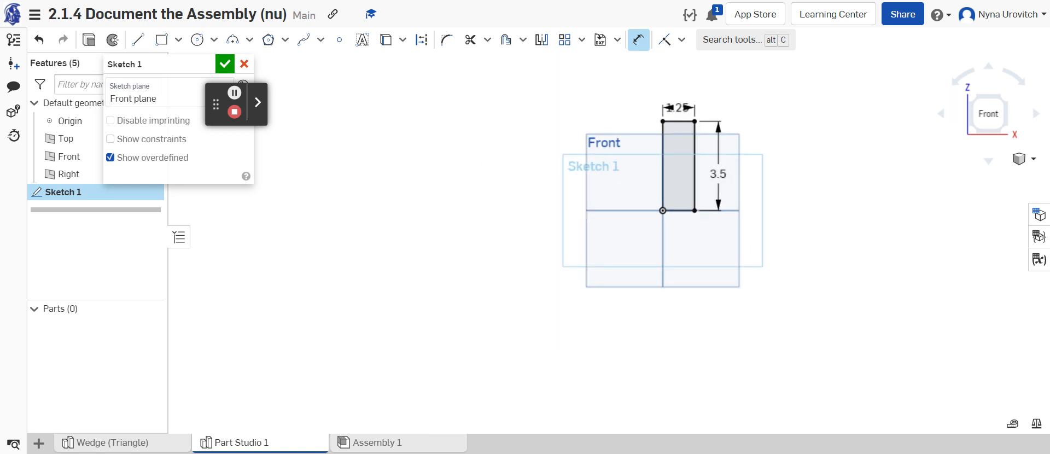
- Extrude the rectangle as a new solid with a blind depth of 0.5 in and show it in isometric view
{"action": "left_click", "coordinate": [88, 39]}
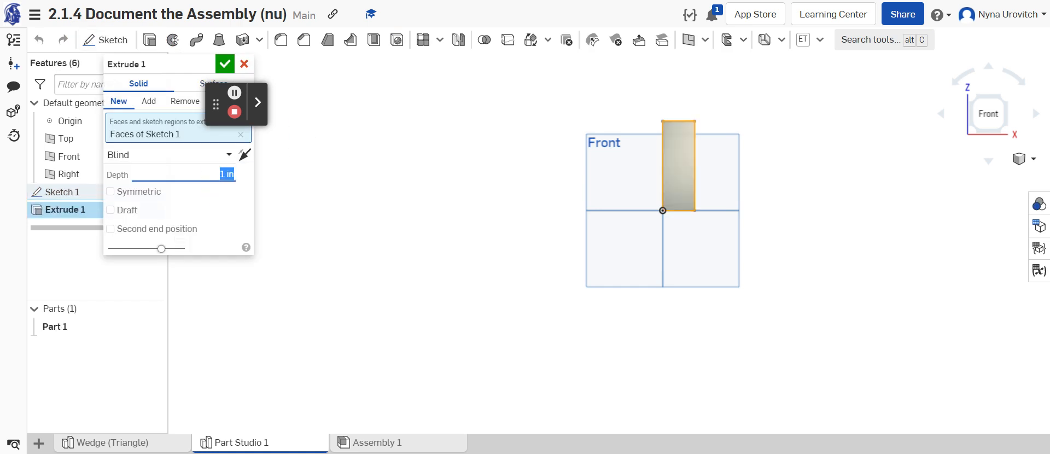
{"action": "key", "text": "BackSpace"}
{"action": "key", "text": "Return"}
{"action": "left_click", "coordinate": [224, 64]}
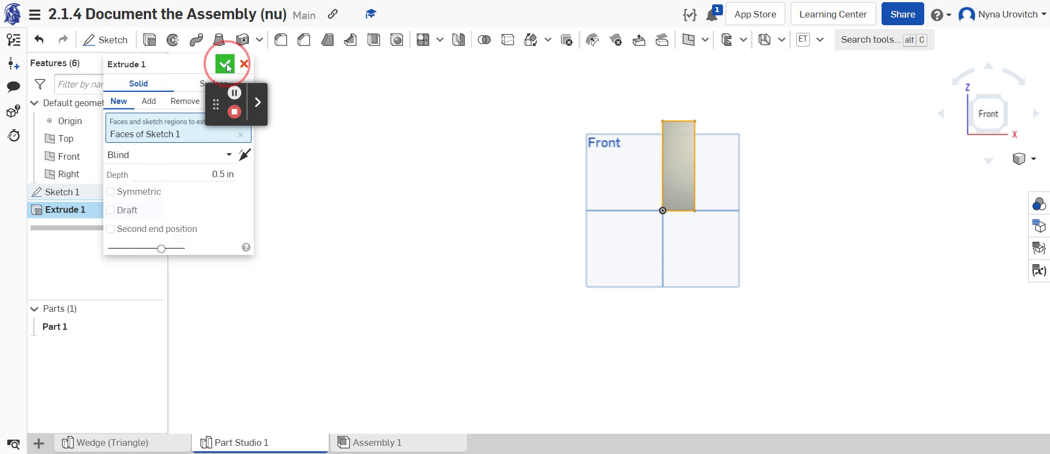
{"action": "left_click", "coordinate": [1033, 160]}
{"action": "left_click", "coordinate": [973, 157]}
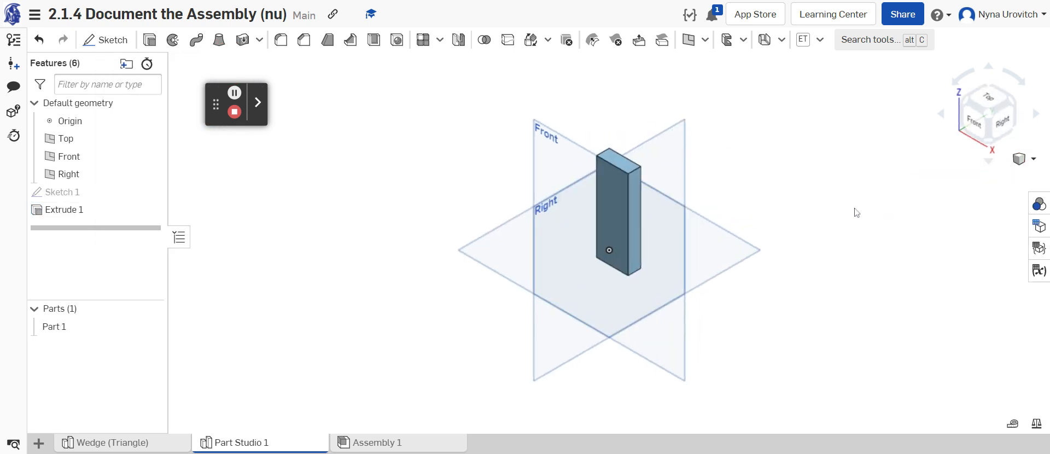
- Rename the bar's Part Studio as "Tall Bar (rectangle)"
{"action": "right_click", "coordinate": [252, 448]}
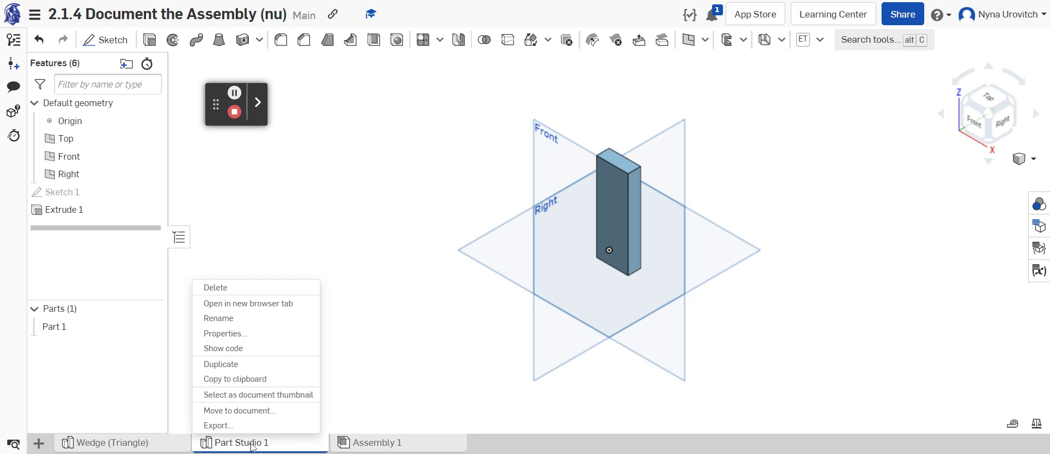
{"action": "left_click", "coordinate": [235, 319]}
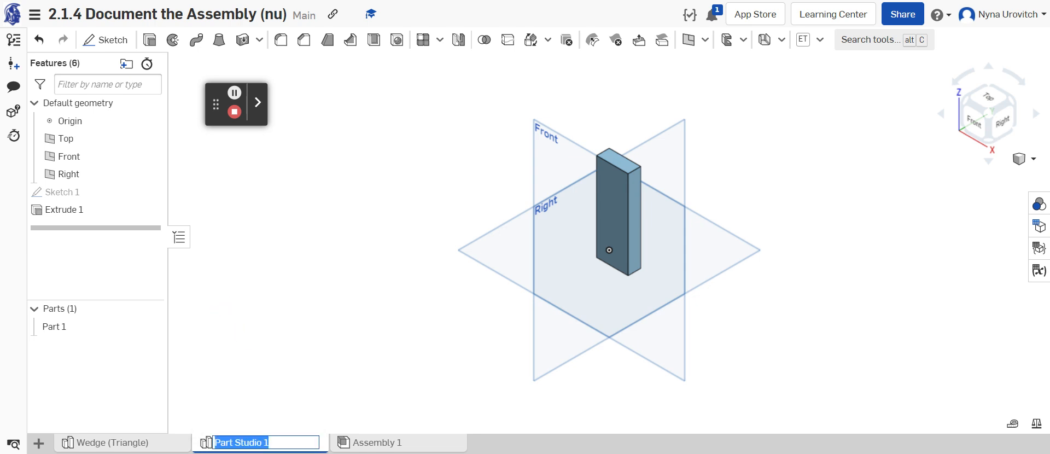
{"action": "key", "text": "BackSpace"}
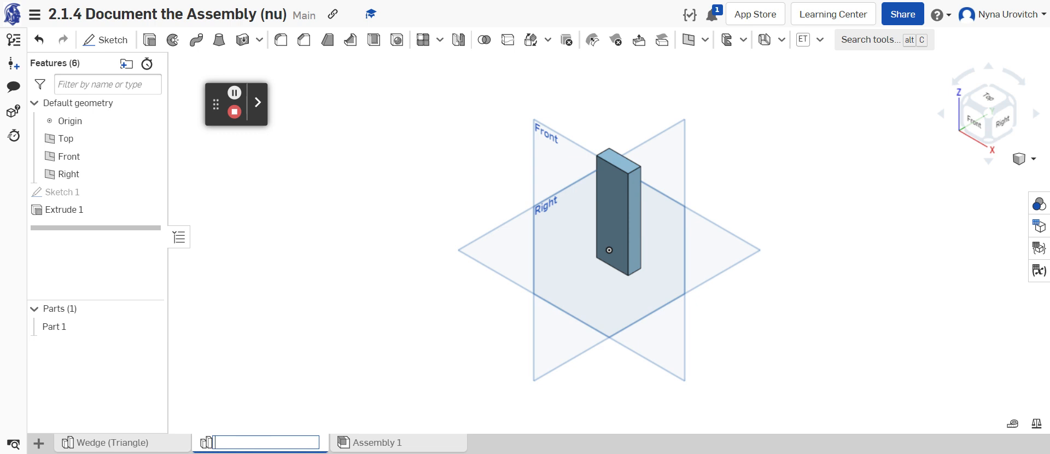
{"action": "type", "text": "Bar"}
{"action": "key", "text": "BackSpace"}
{"action": "type", "text": "Tall Bar (rectangle"}
{"action": "left_click", "coordinate": [281, 363]}
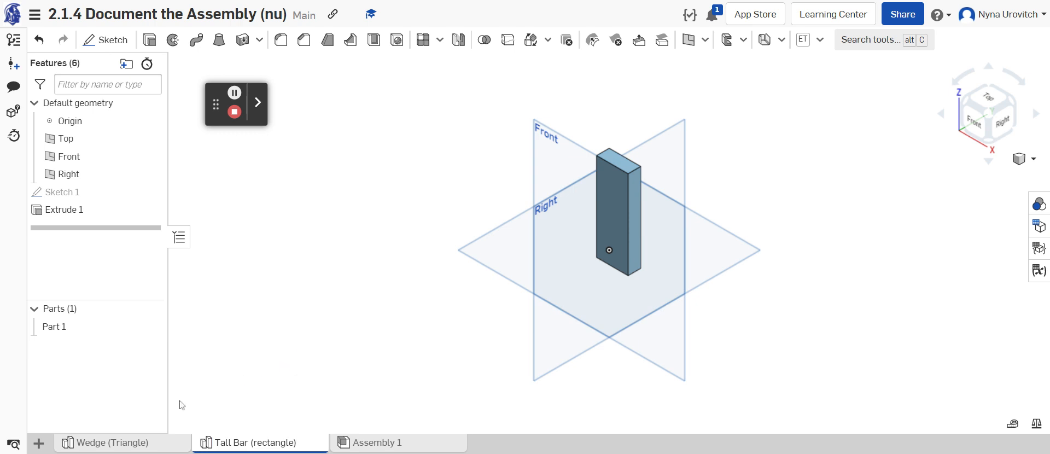
- Add a third Part Studio to the document and start a sketch on its Front plane, viewed from the front
{"action": "left_click", "coordinate": [40, 443]}
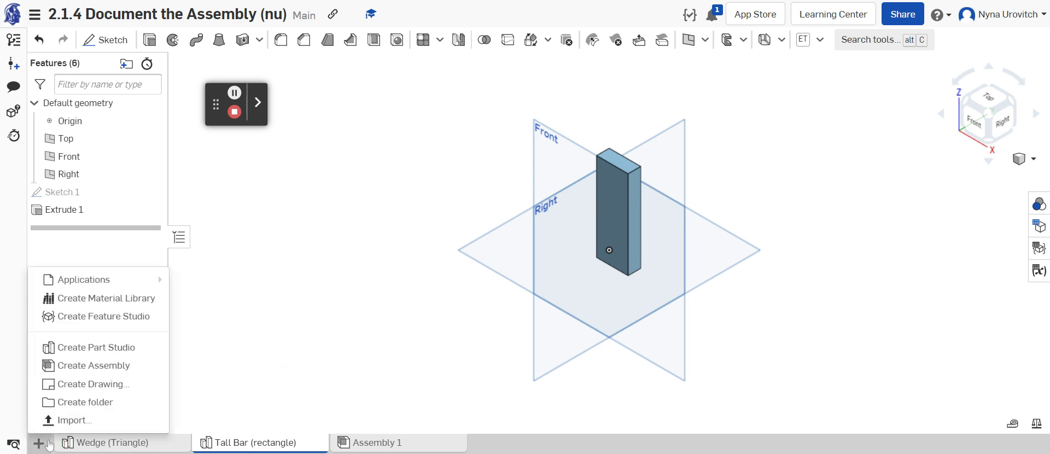
{"action": "left_click", "coordinate": [106, 353]}
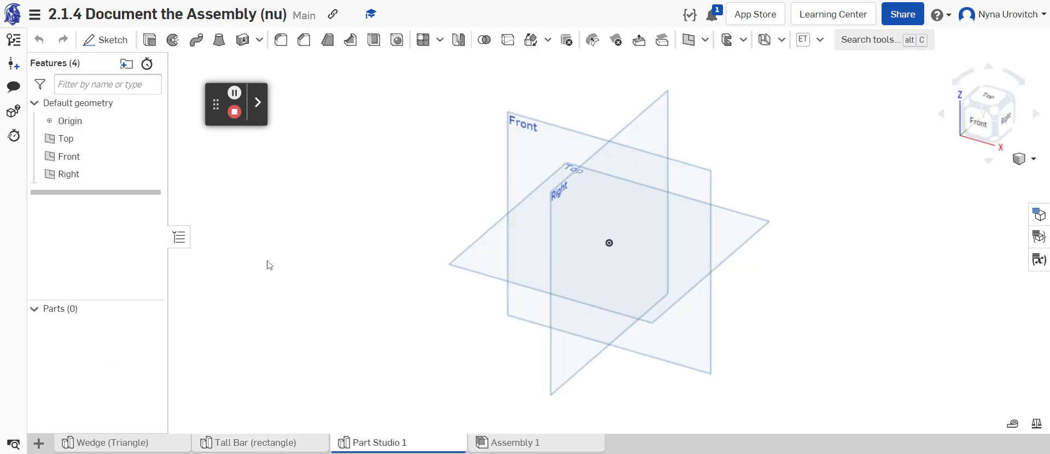
{"action": "left_click", "coordinate": [541, 152]}
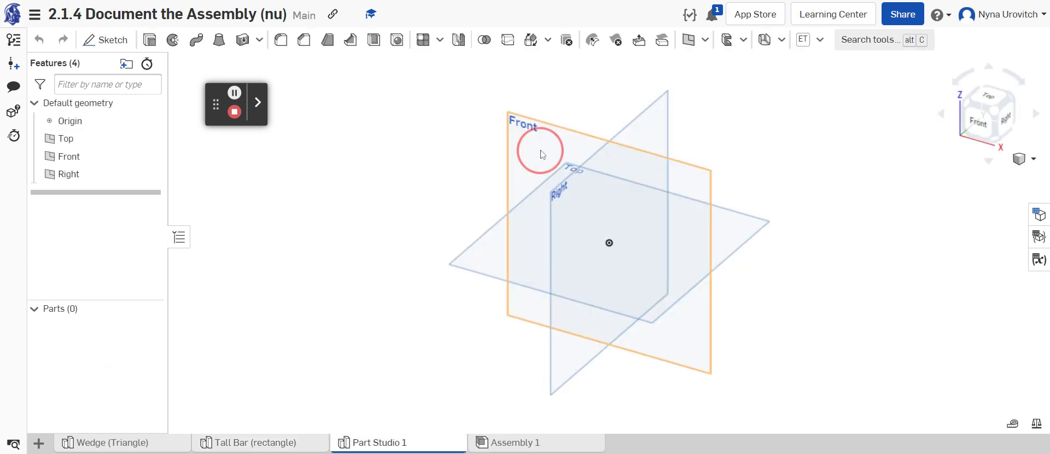
{"action": "left_click", "coordinate": [976, 130]}
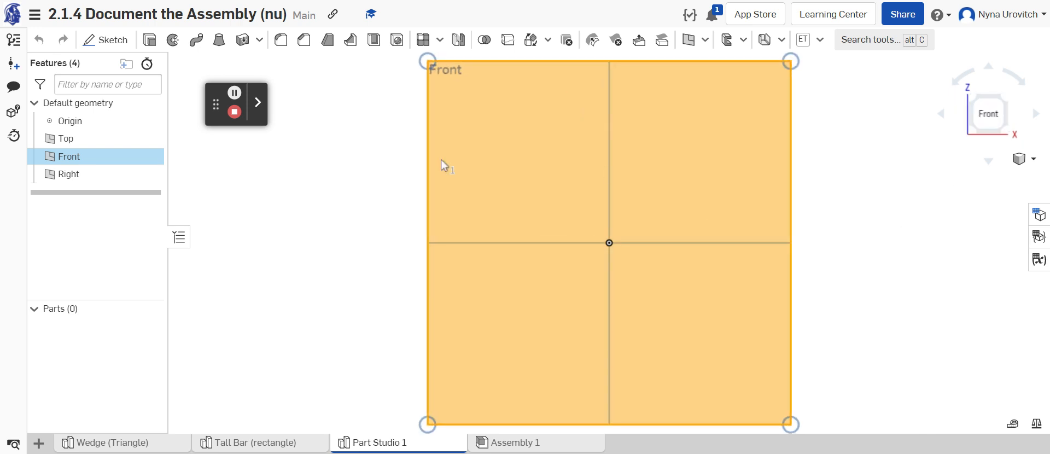
{"action": "left_click", "coordinate": [107, 40]}
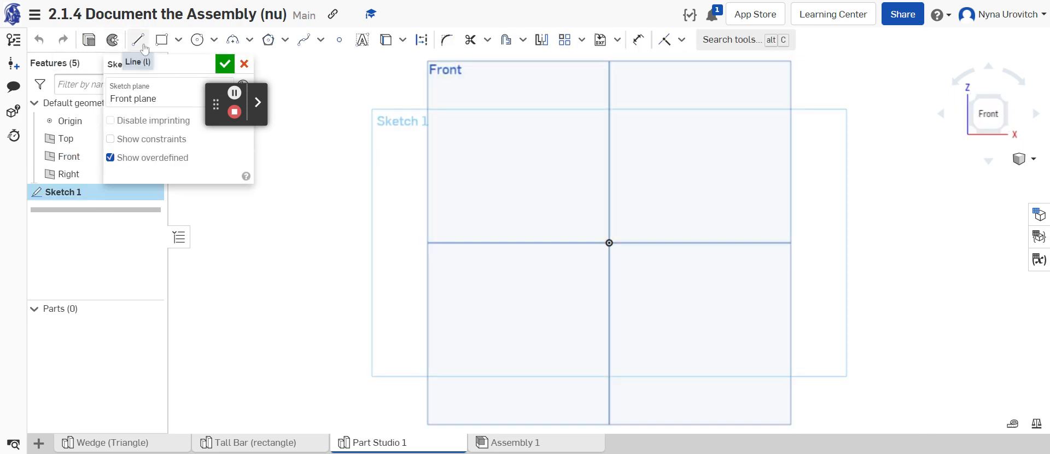
- Draw a rectangular outline from the origin, about 2.46 by 1.61 in, its base only two end segments about 0.51 and 0.44 in long
{"action": "left_click", "coordinate": [144, 46]}
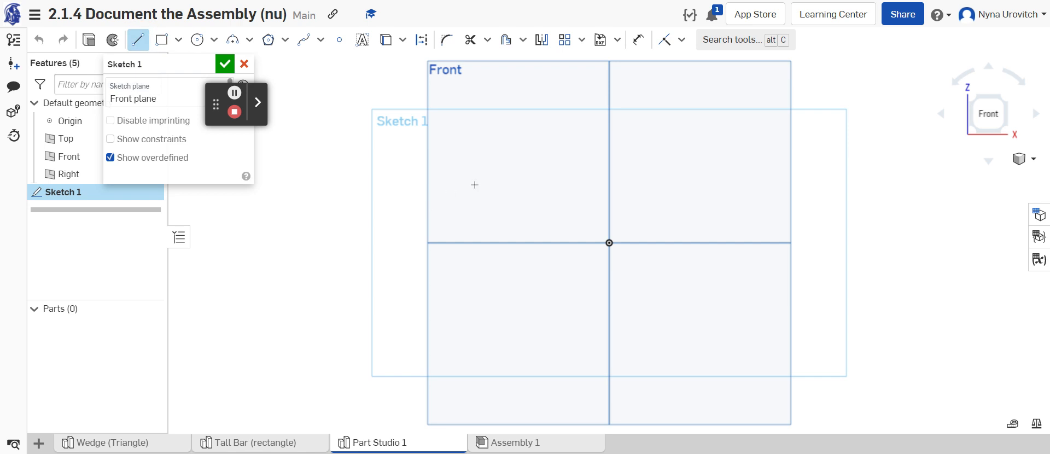
{"action": "left_click", "coordinate": [609, 243]}
{"action": "left_click", "coordinate": [640, 242]}
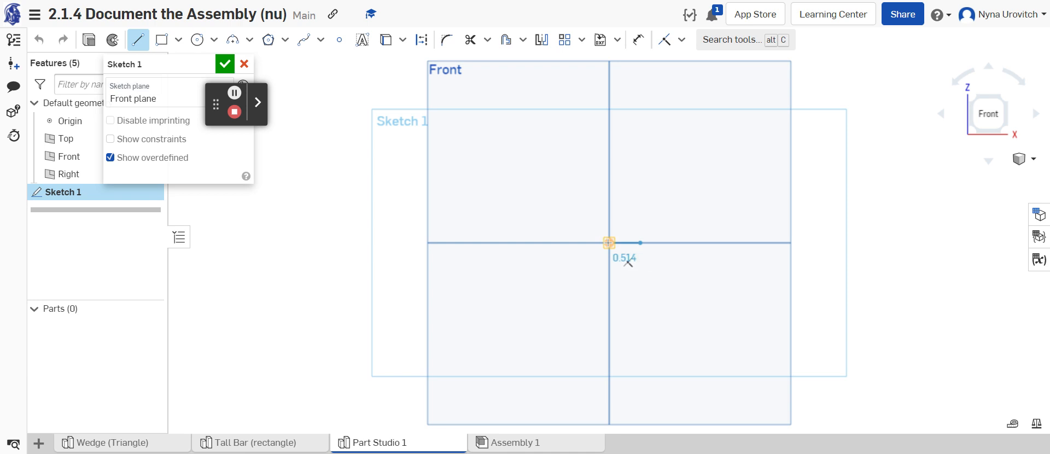
{"action": "left_click", "coordinate": [609, 242]}
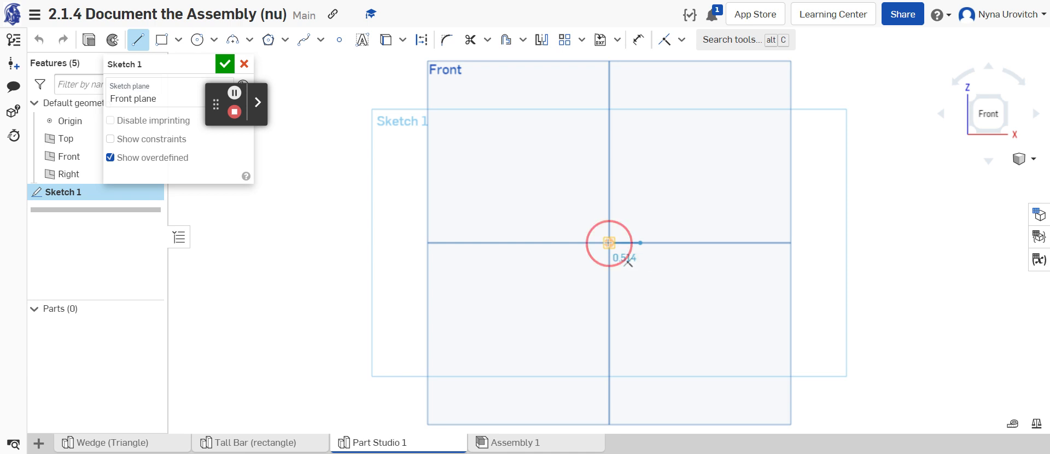
{"action": "left_click", "coordinate": [609, 146]}
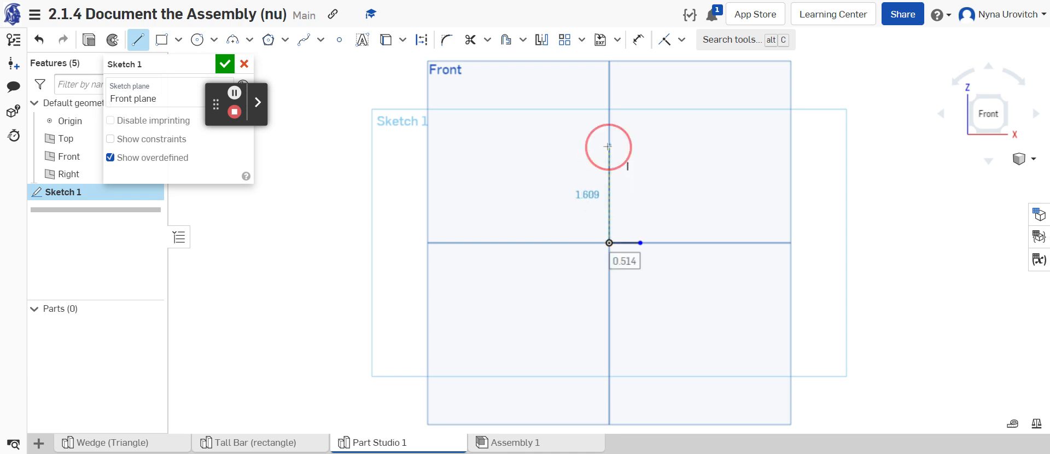
{"action": "left_click", "coordinate": [758, 145]}
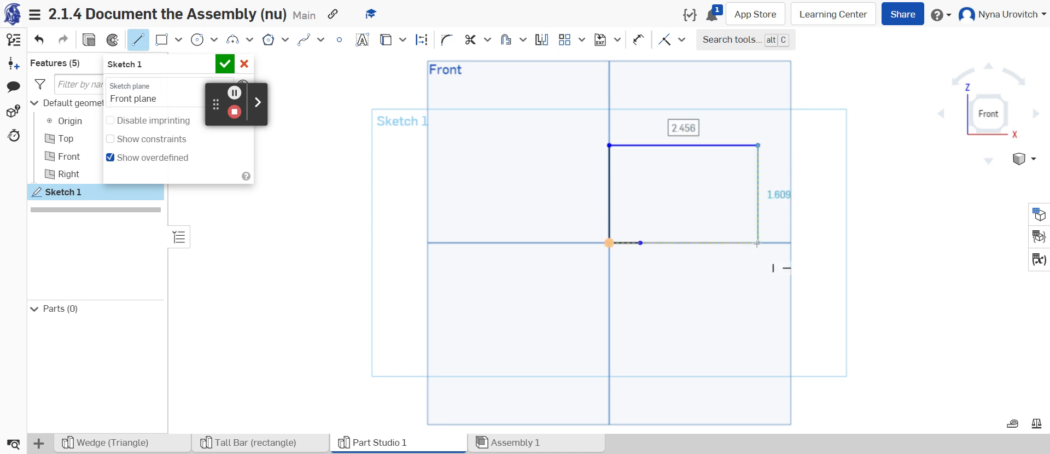
{"action": "left_click", "coordinate": [757, 244]}
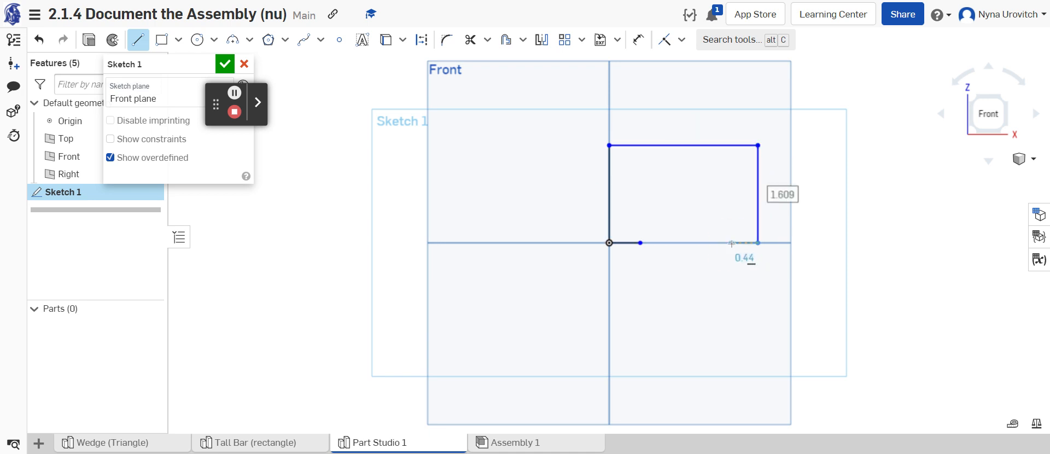
{"action": "left_click", "coordinate": [732, 243]}
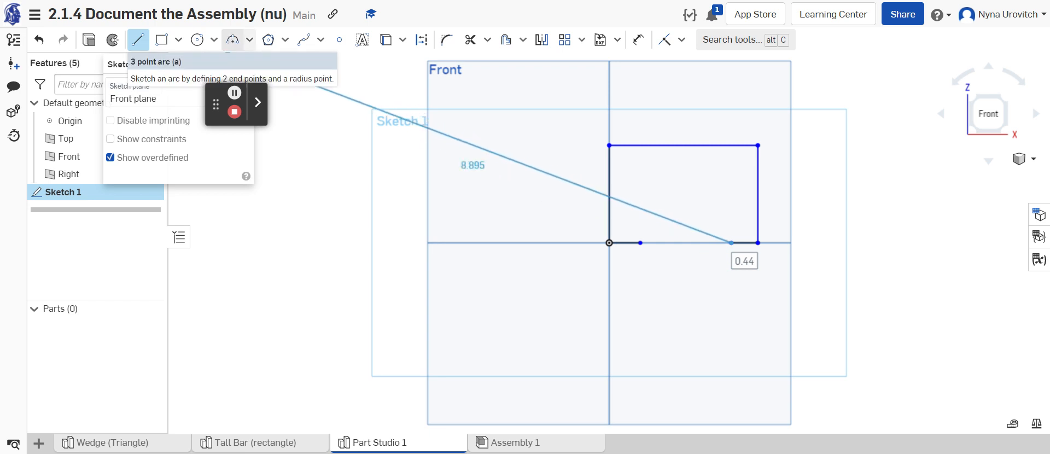
- Close the gap in the outline's base with an upward three-point arc of about 0.75 in radius
{"action": "left_click", "coordinate": [232, 39]}
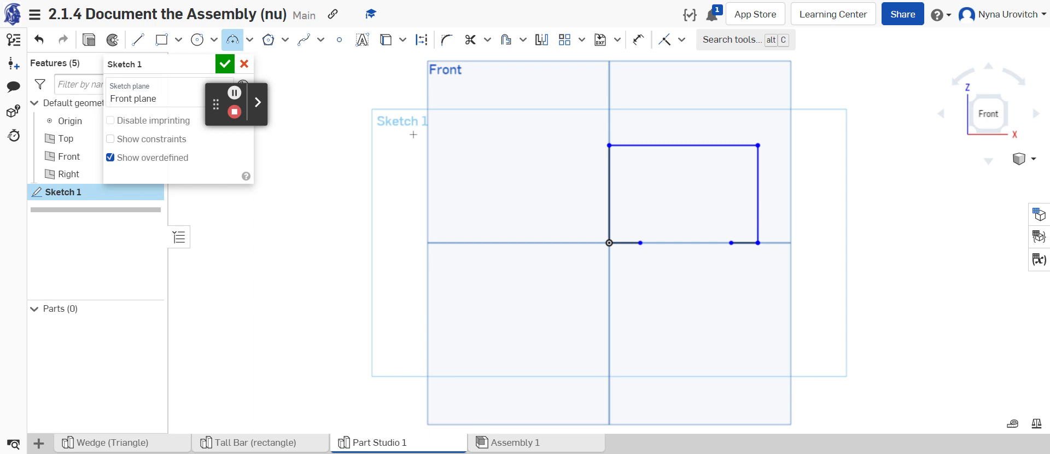
{"action": "left_click", "coordinate": [641, 242]}
{"action": "left_click", "coordinate": [732, 243]}
{"action": "left_click", "coordinate": [686, 195]}
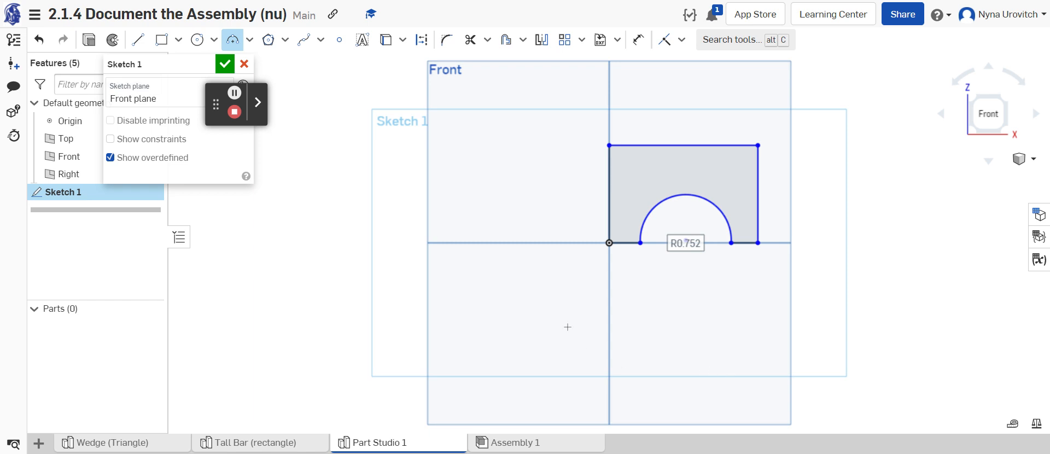
- Dimension the outline's overall width as 2.25 in and its height as 1 in
{"action": "left_click", "coordinate": [639, 40]}
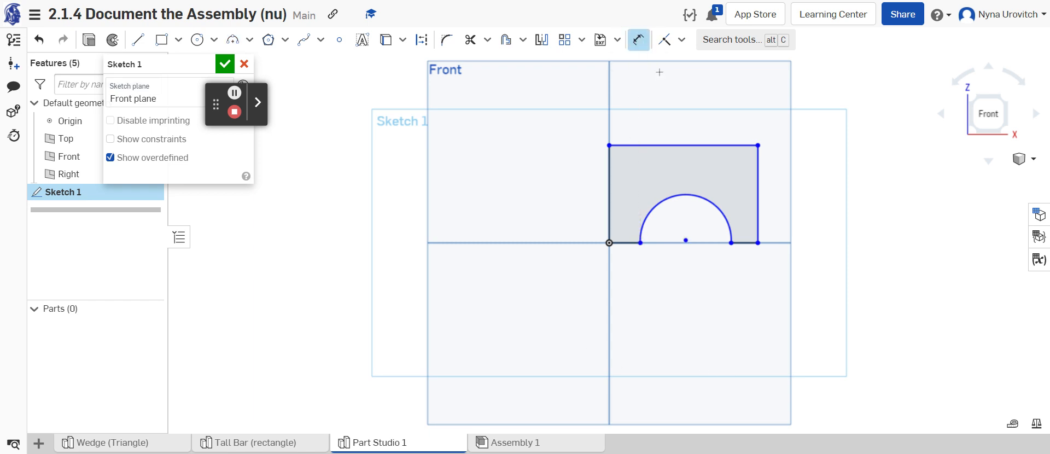
{"action": "left_click", "coordinate": [696, 146]}
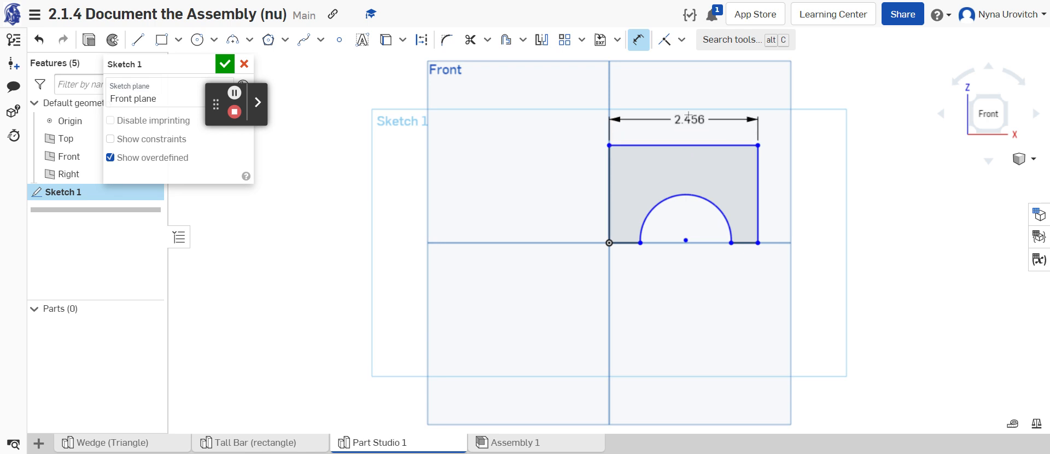
{"action": "left_click", "coordinate": [691, 111]}
{"action": "key", "text": "BackSpace"}
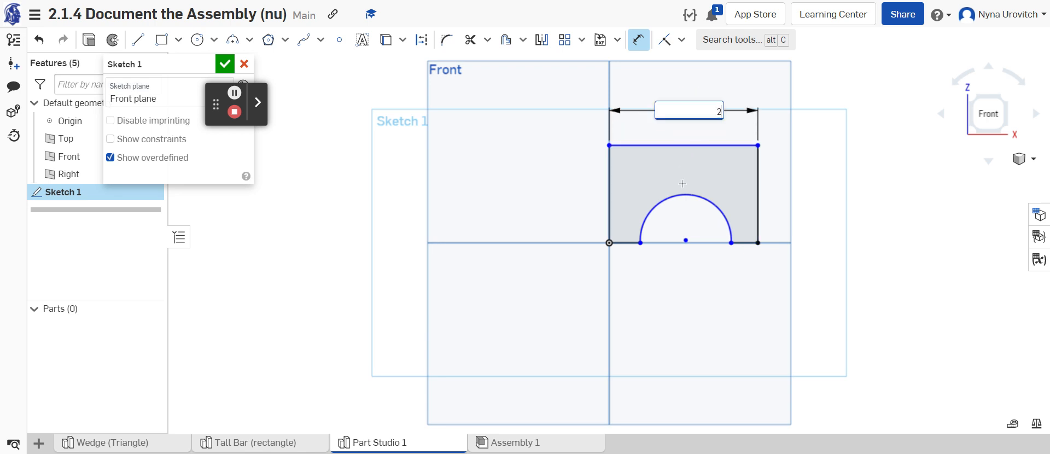
{"action": "type", "text": "2.25"}
{"action": "key", "text": "Return"}
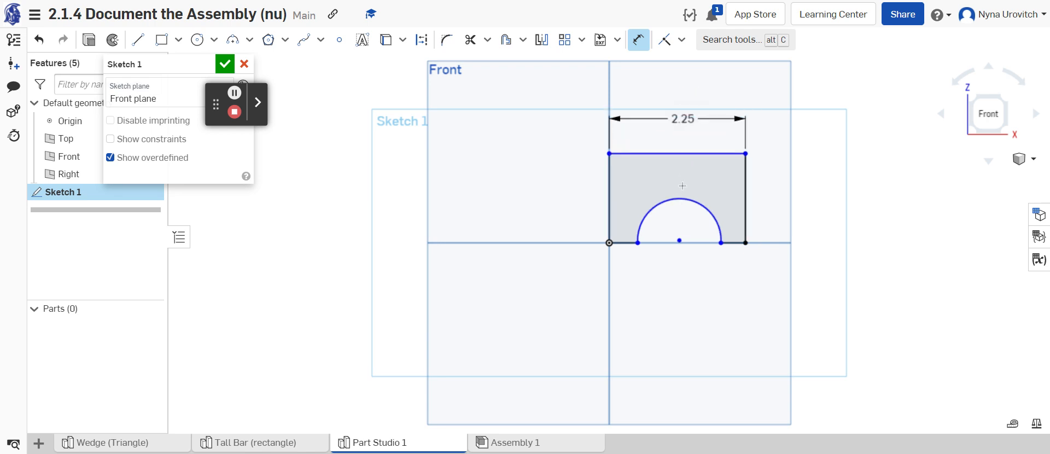
{"action": "left_click", "coordinate": [610, 192]}
{"action": "left_click", "coordinate": [569, 191]}
{"action": "type", "text": "1"}
{"action": "key", "text": "Return"}
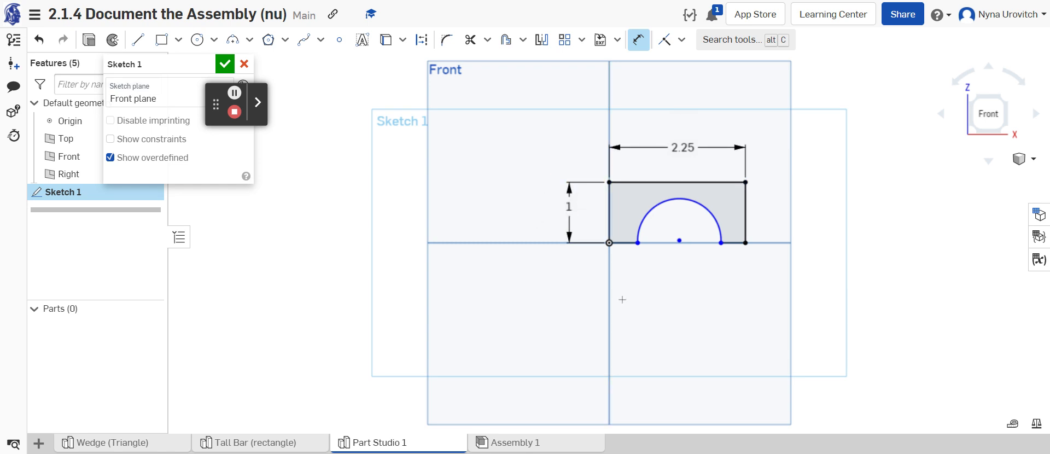
- Dimension the short base segment starting at the origin as 0.25 in long
{"action": "scroll", "coordinate": [623, 297], "scroll_direction": "up", "scroll_amount": 1}
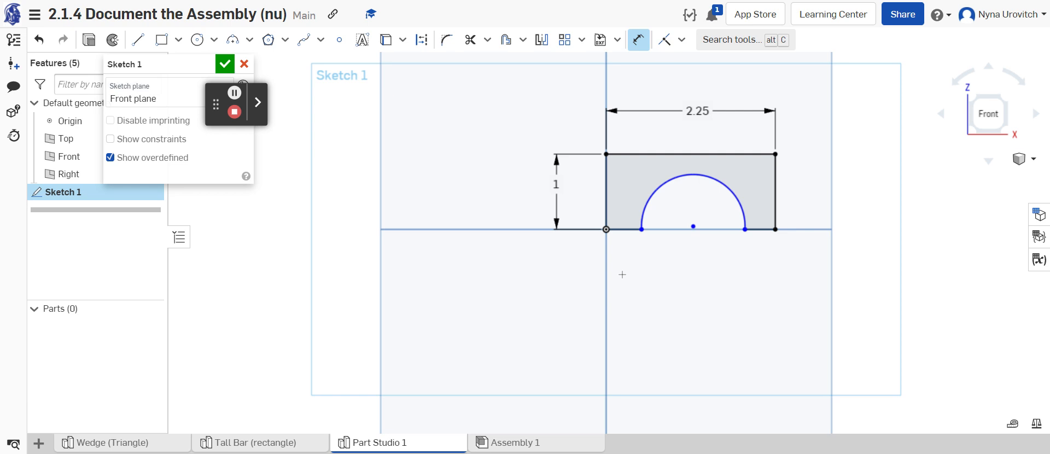
{"action": "left_click", "coordinate": [624, 230]}
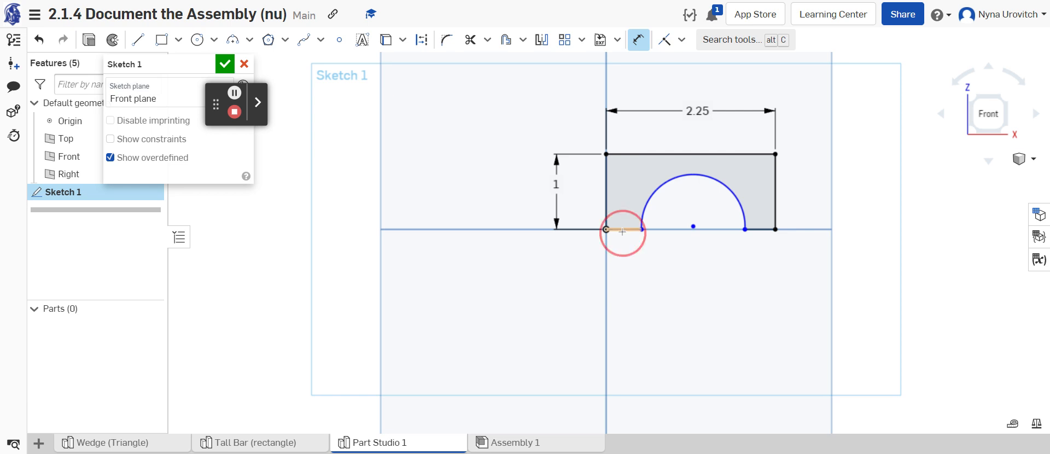
{"action": "left_click", "coordinate": [627, 263]}
{"action": "key", "text": "BackSpace"}
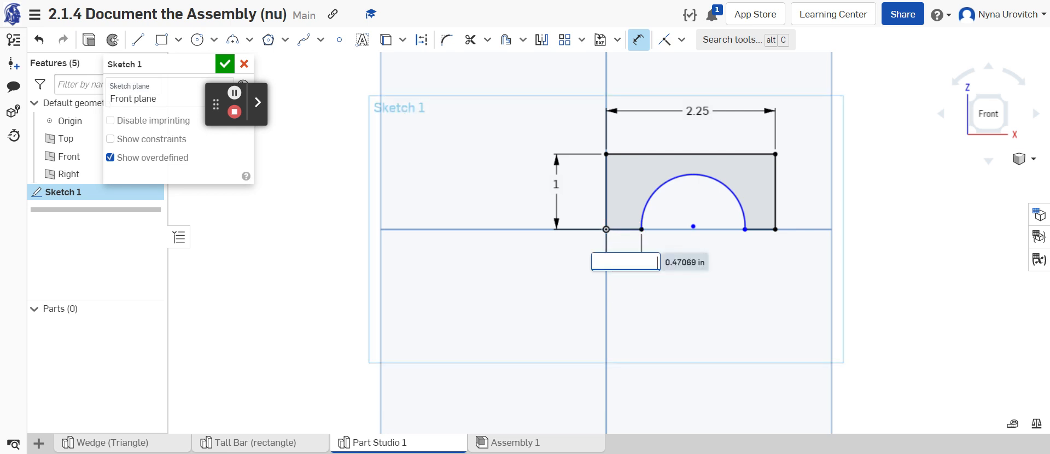
{"action": "type", "text": "0.25"}
{"action": "key", "text": "Return"}
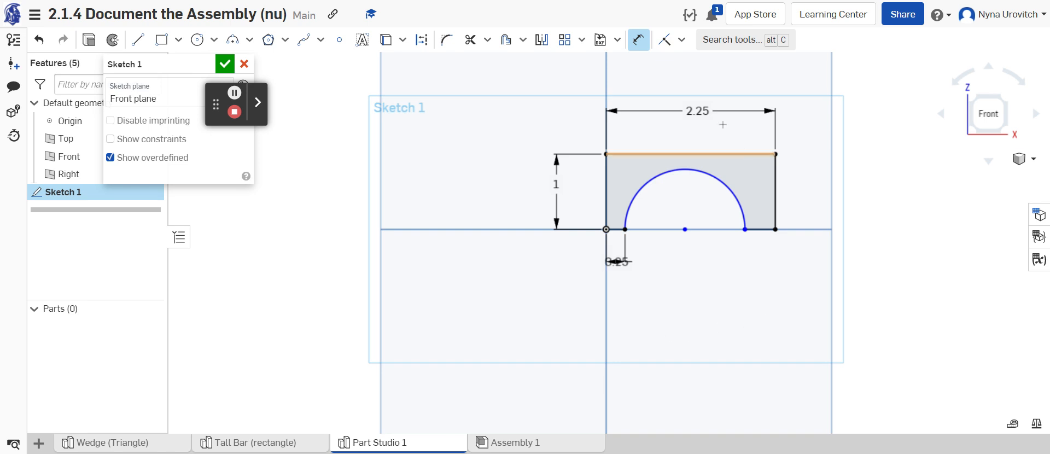
- Apply an Equal constraint between the two short base segments on either side of the arc
{"action": "left_click", "coordinate": [680, 41]}
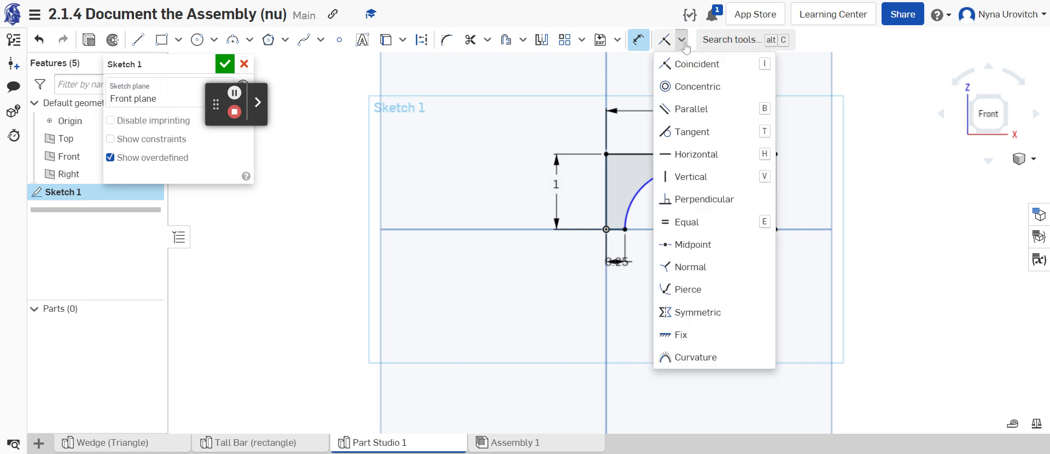
{"action": "left_click", "coordinate": [691, 222]}
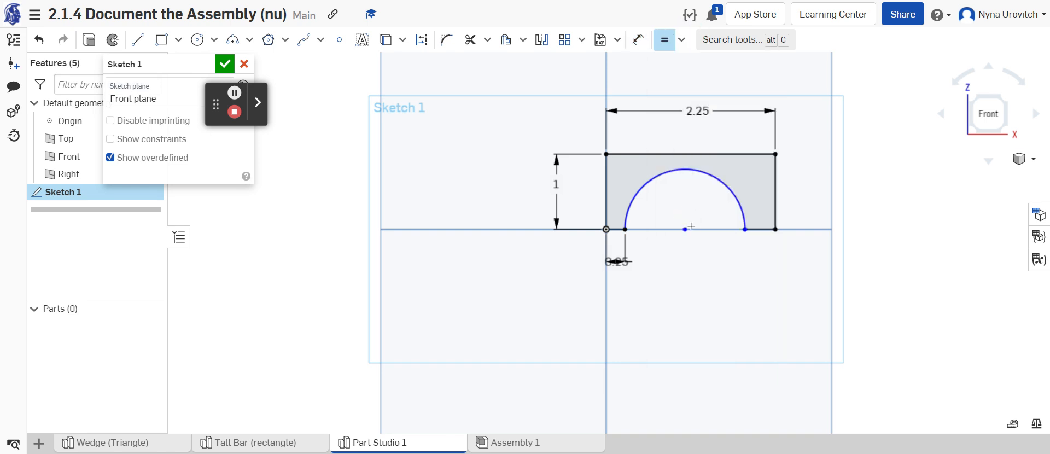
{"action": "left_click", "coordinate": [615, 229]}
{"action": "left_click", "coordinate": [762, 230]}
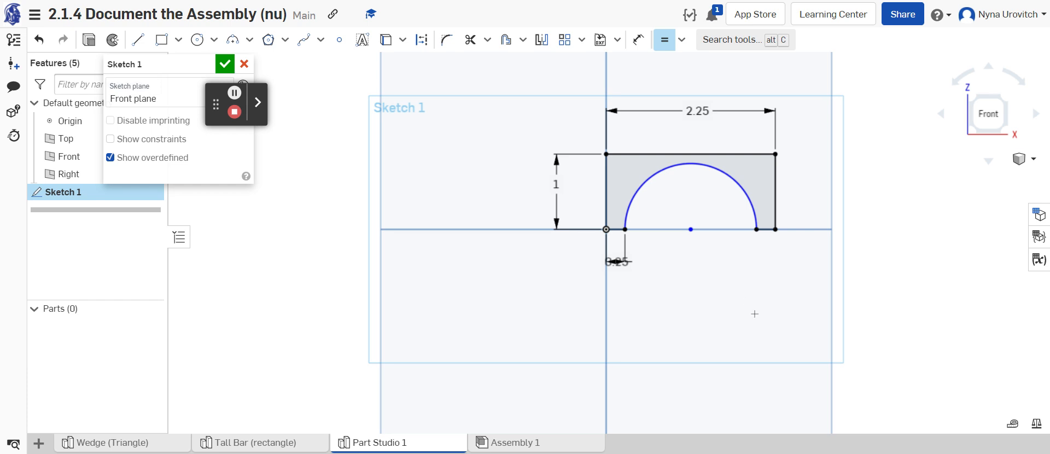
- Dimension the arc's radius as 0.875 in and finish the sketch
{"action": "left_click", "coordinate": [639, 40]}
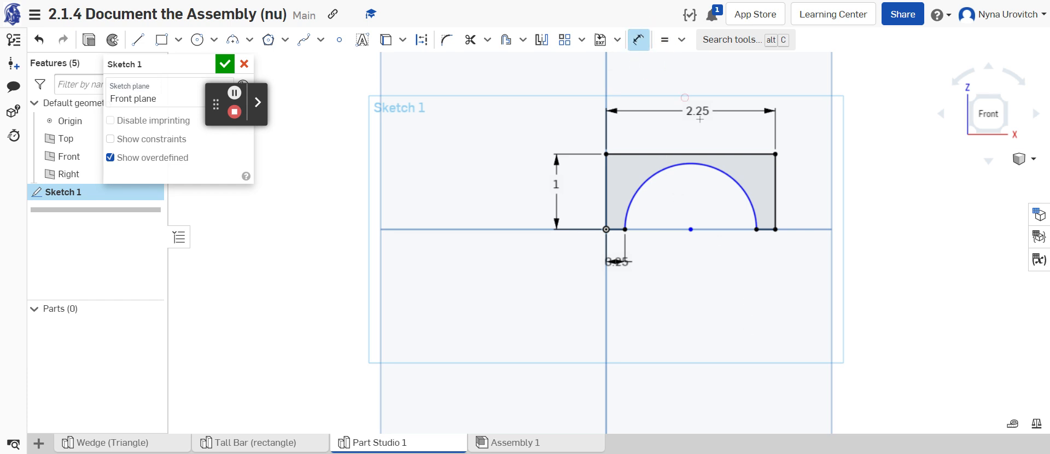
{"action": "left_click", "coordinate": [731, 176]}
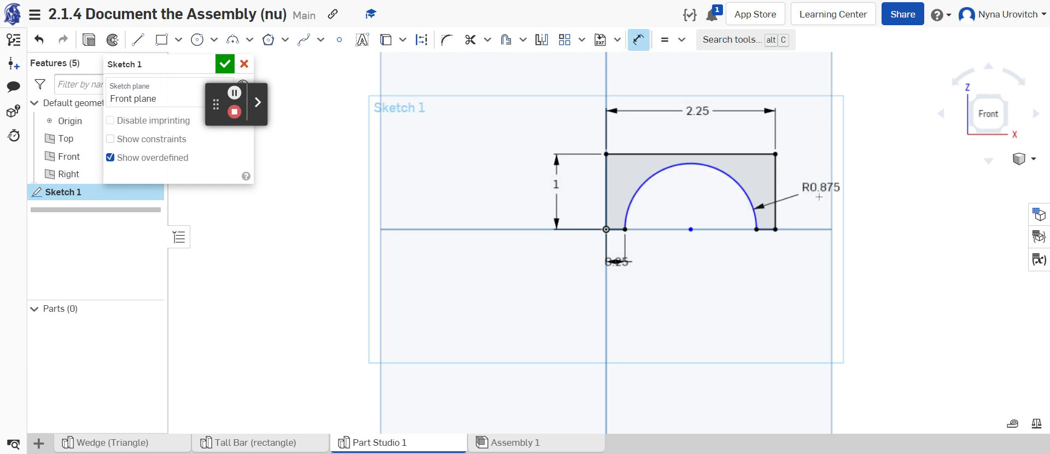
{"action": "left_click", "coordinate": [874, 210]}
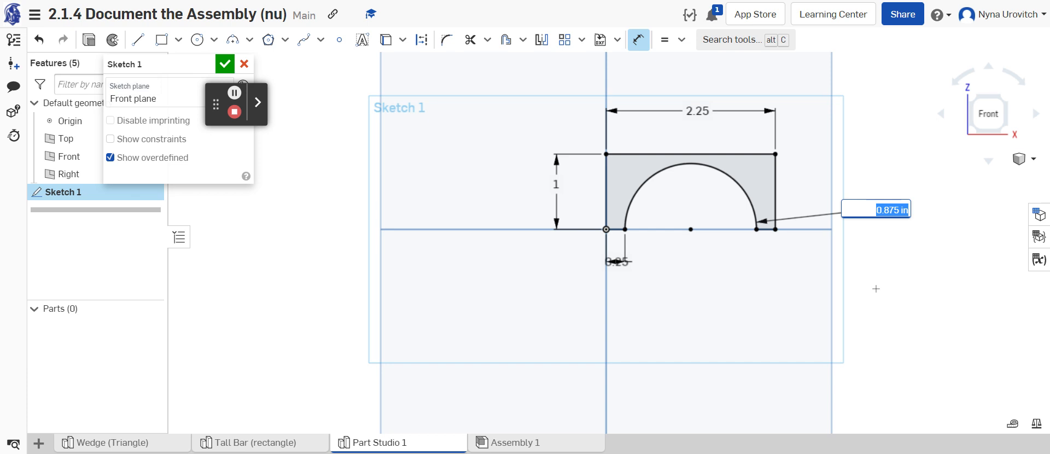
{"action": "key", "text": "Return"}
{"action": "key", "text": "Return"}
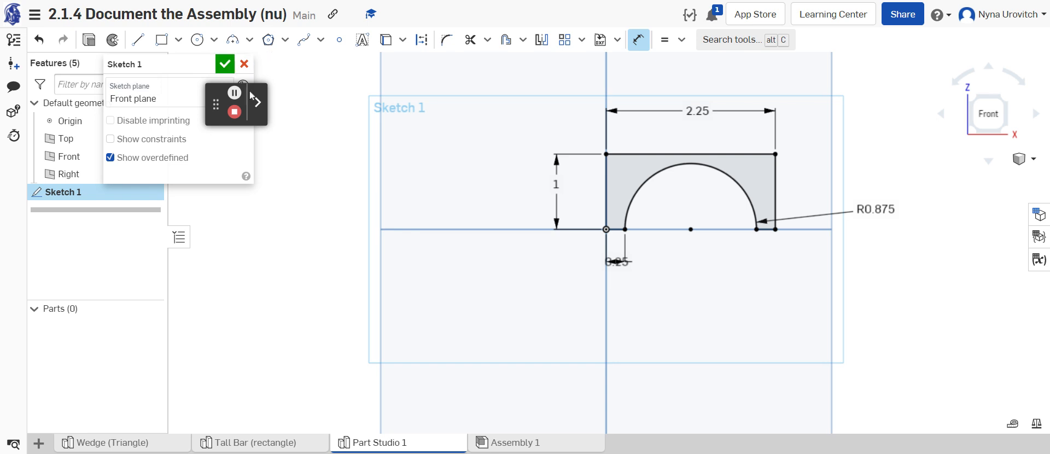
{"action": "left_click", "coordinate": [226, 65]}
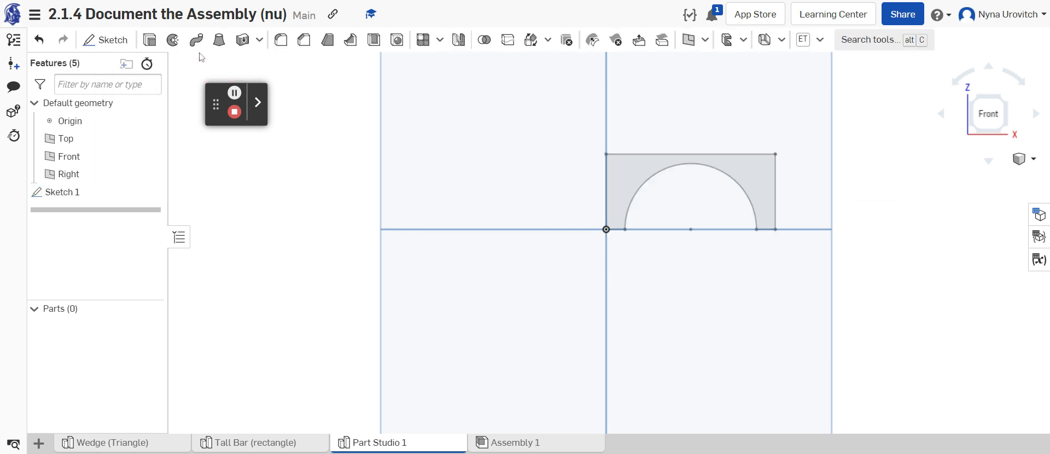
- Extrude the arch profile as a new solid with a blind depth of 1 in and show it in isometric view
{"action": "left_click", "coordinate": [624, 172]}
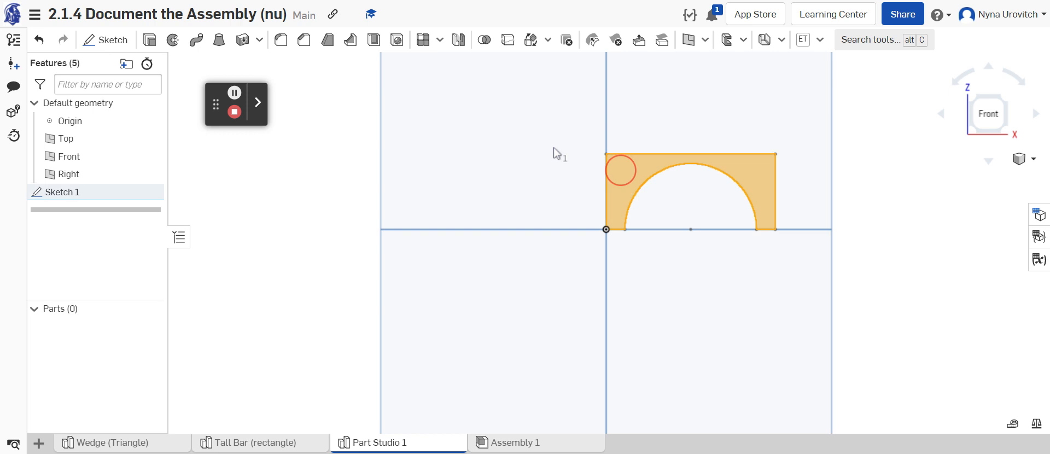
{"action": "left_click", "coordinate": [150, 39]}
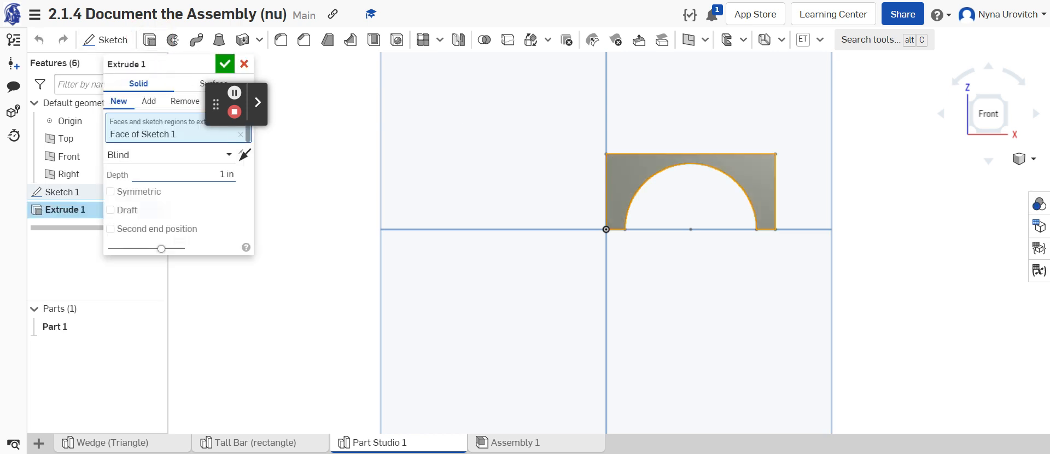
{"action": "left_click", "coordinate": [224, 64]}
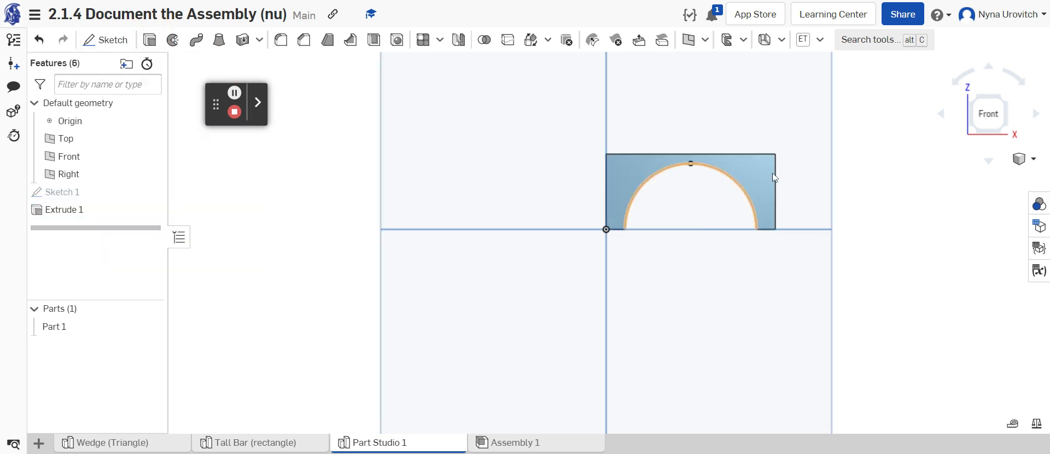
{"action": "left_click", "coordinate": [1038, 166]}
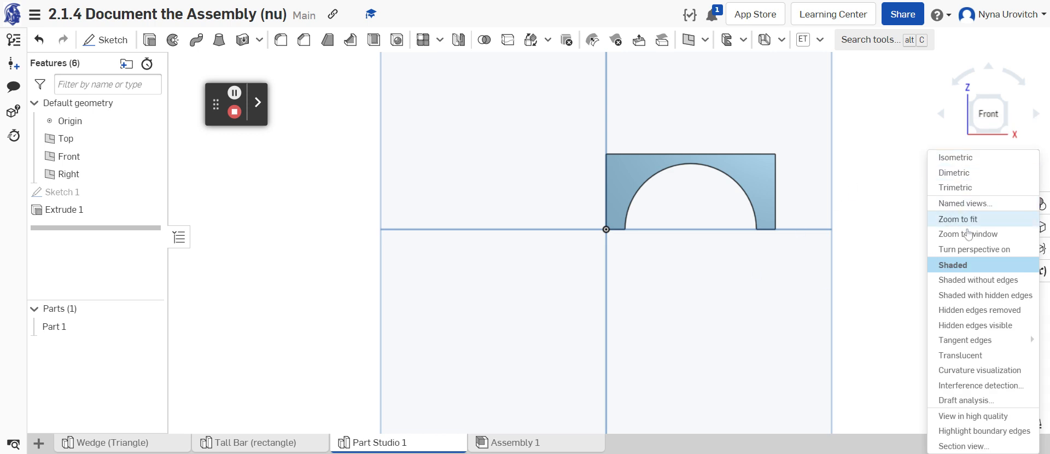
{"action": "left_click", "coordinate": [956, 158]}
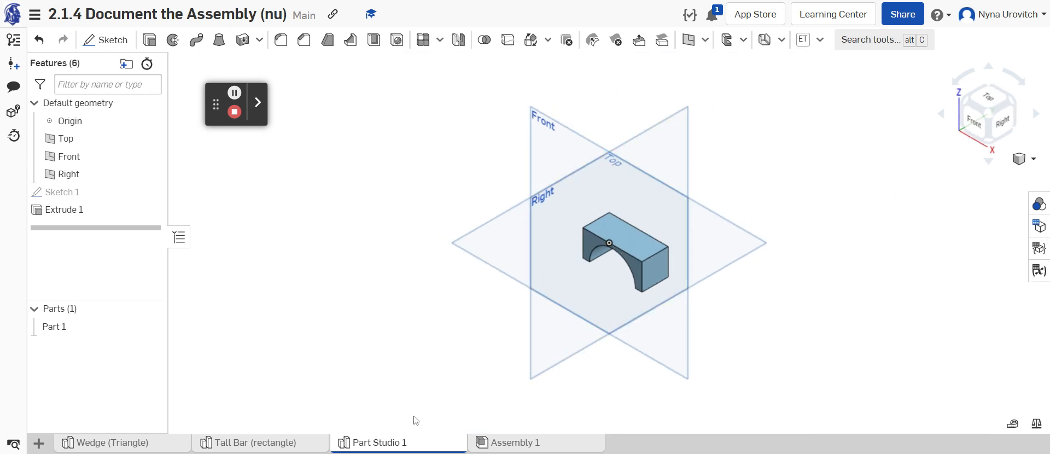
- Rename the arch's Part Studio as "arc"
{"action": "right_click", "coordinate": [389, 448]}
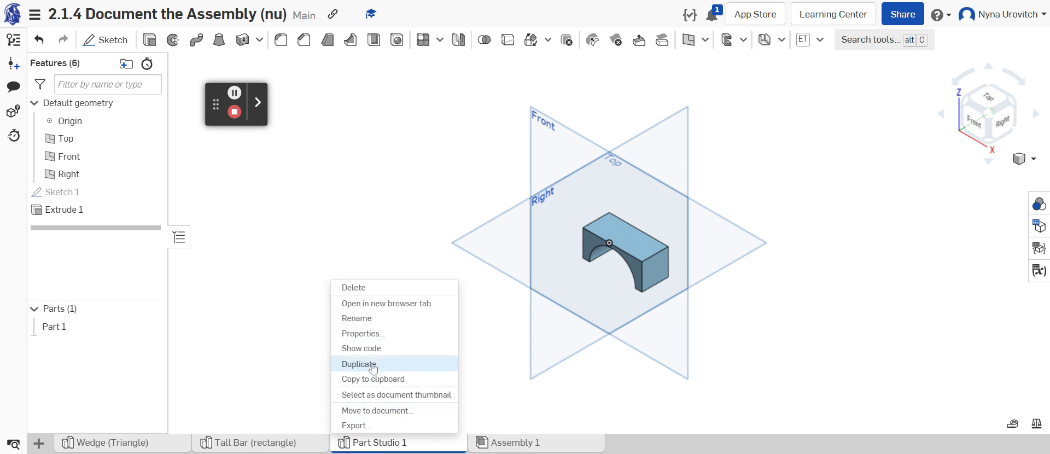
{"action": "left_click", "coordinate": [370, 319]}
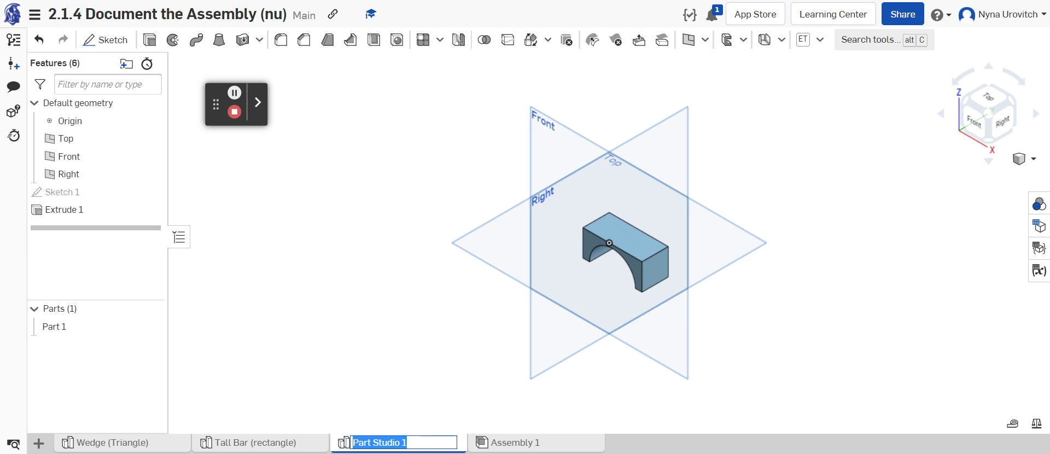
{"action": "key", "text": "BackSpace"}
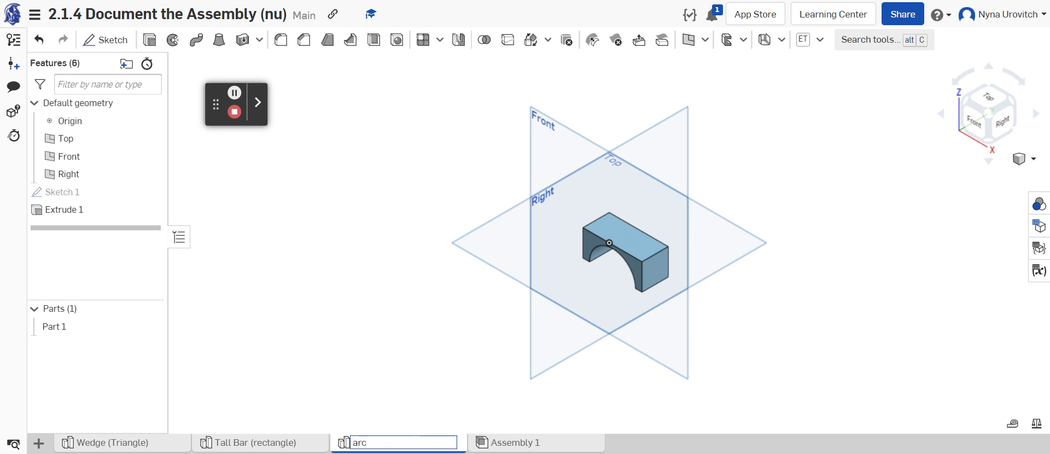
{"action": "left_click", "coordinate": [371, 329]}
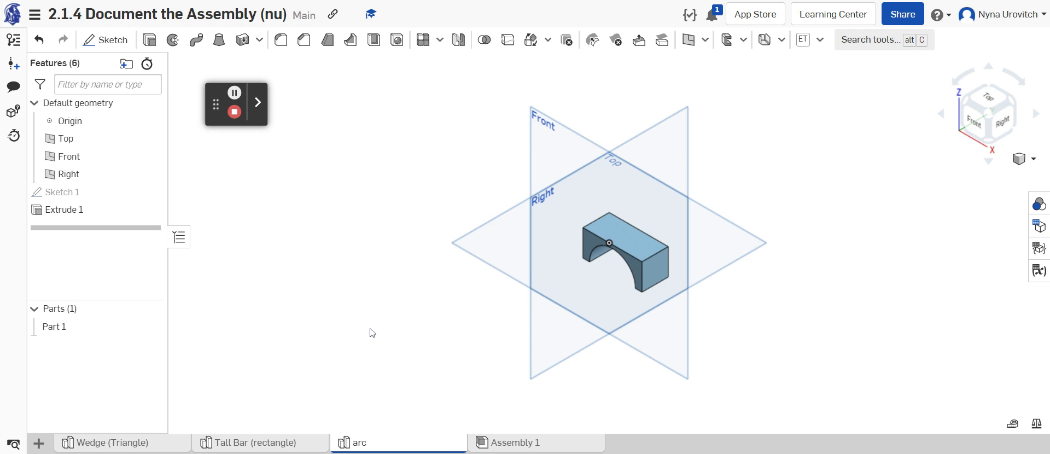